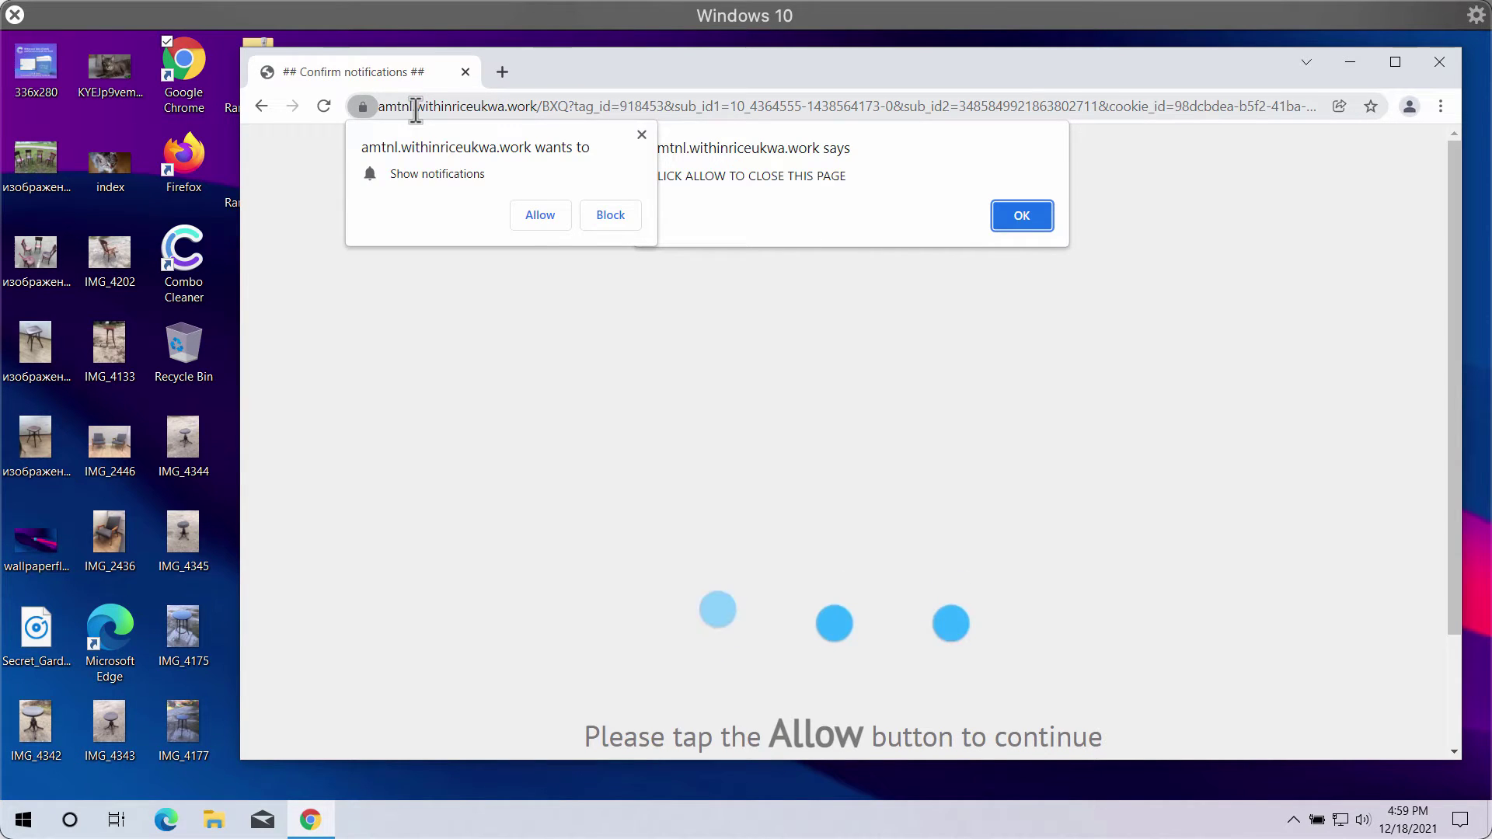
Reveal the full web address and dismiss the amtnl.withinriceukwa.work alert message
{"action": "left_click_drag", "start_coordinate": [416, 106], "coordinate": [540, 107]}
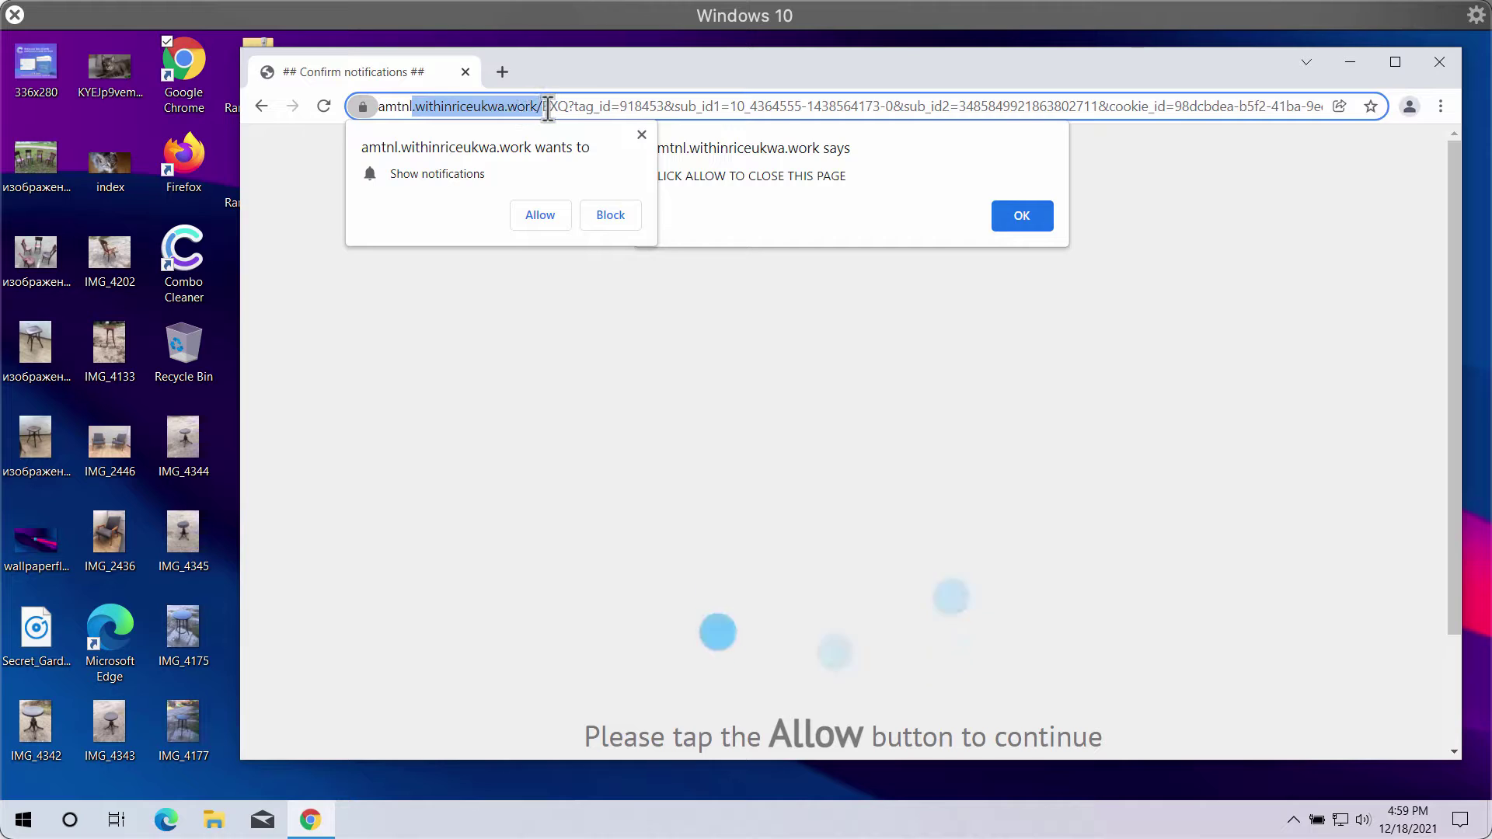
{"action": "left_click", "coordinate": [664, 106]}
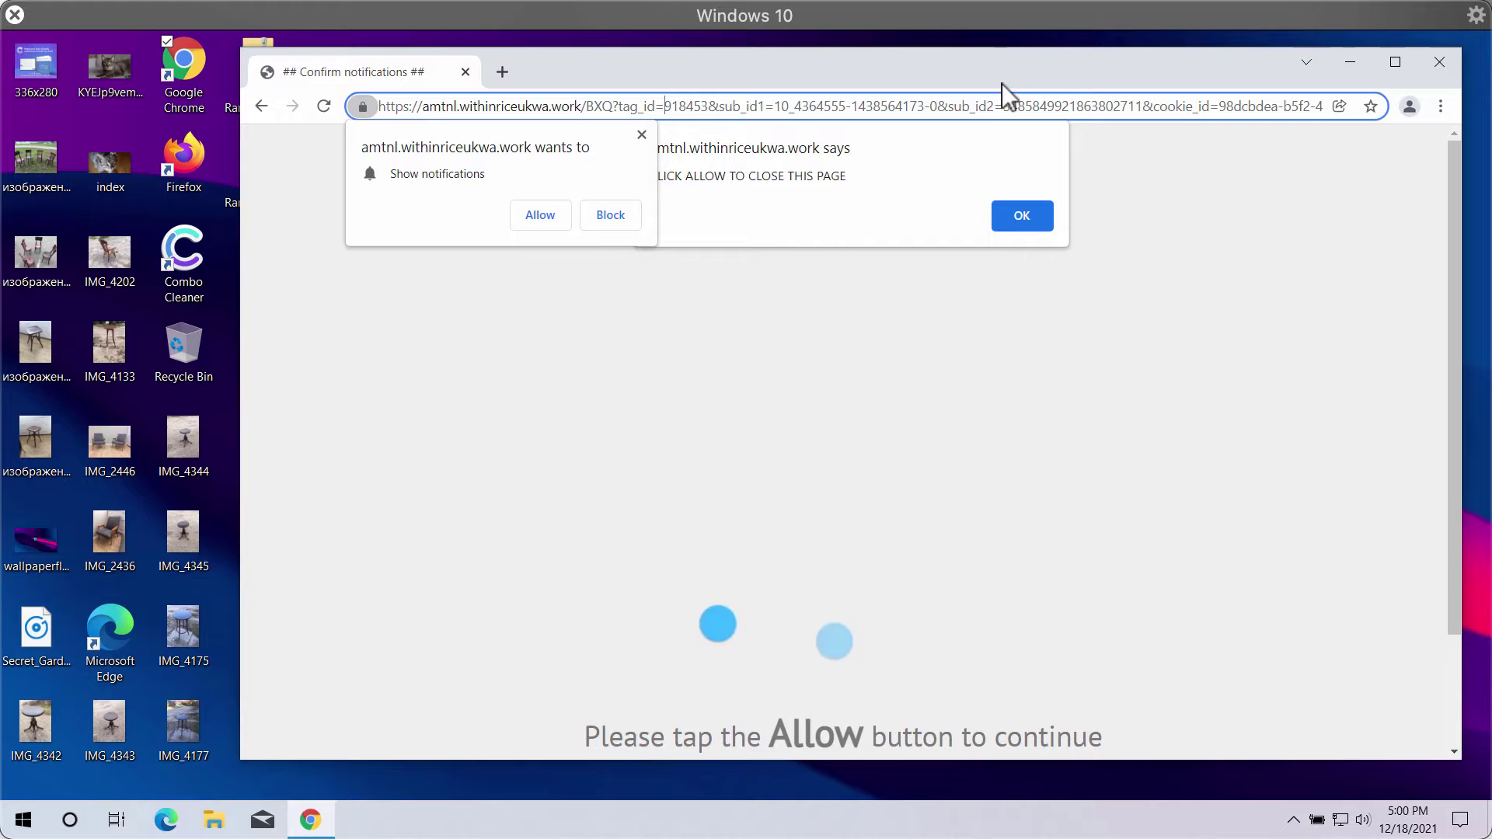
{"action": "left_click", "coordinate": [1021, 221]}
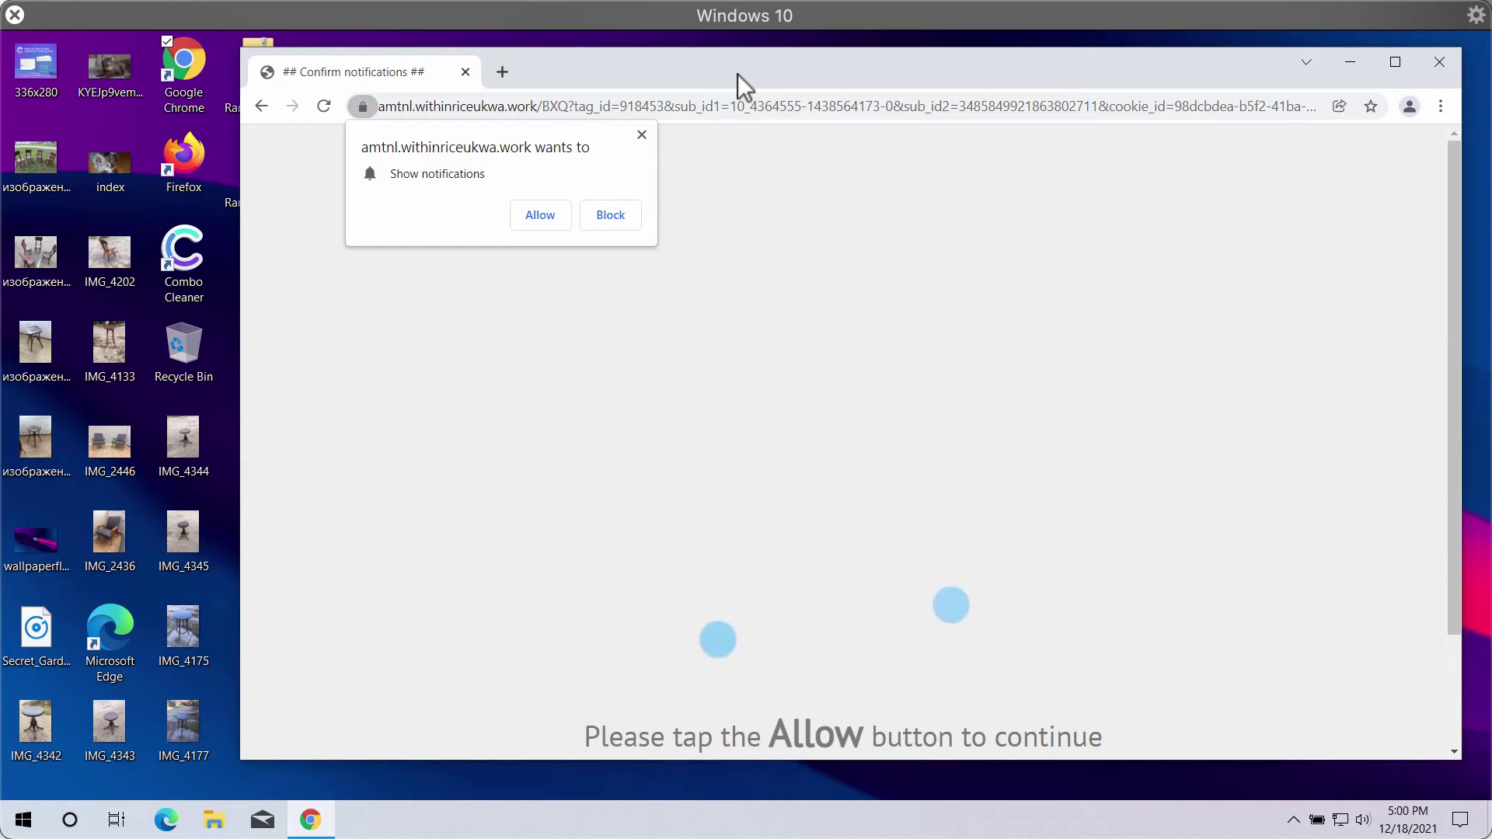
{"action": "left_click_drag", "start_coordinate": [657, 69], "coordinate": [649, 70]}
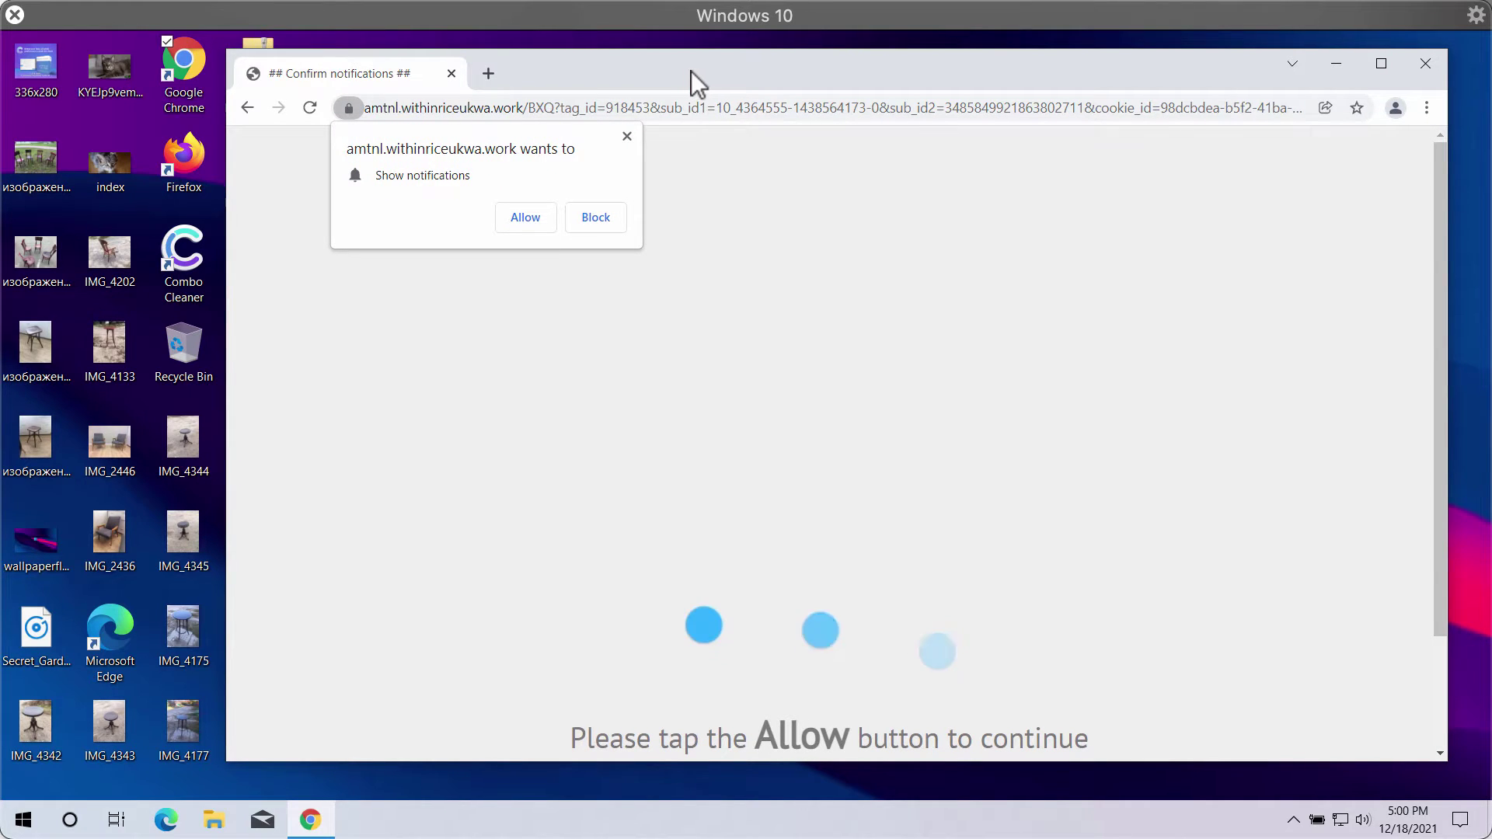
{"action": "left_click_drag", "start_coordinate": [691, 71], "coordinate": [707, 71]}
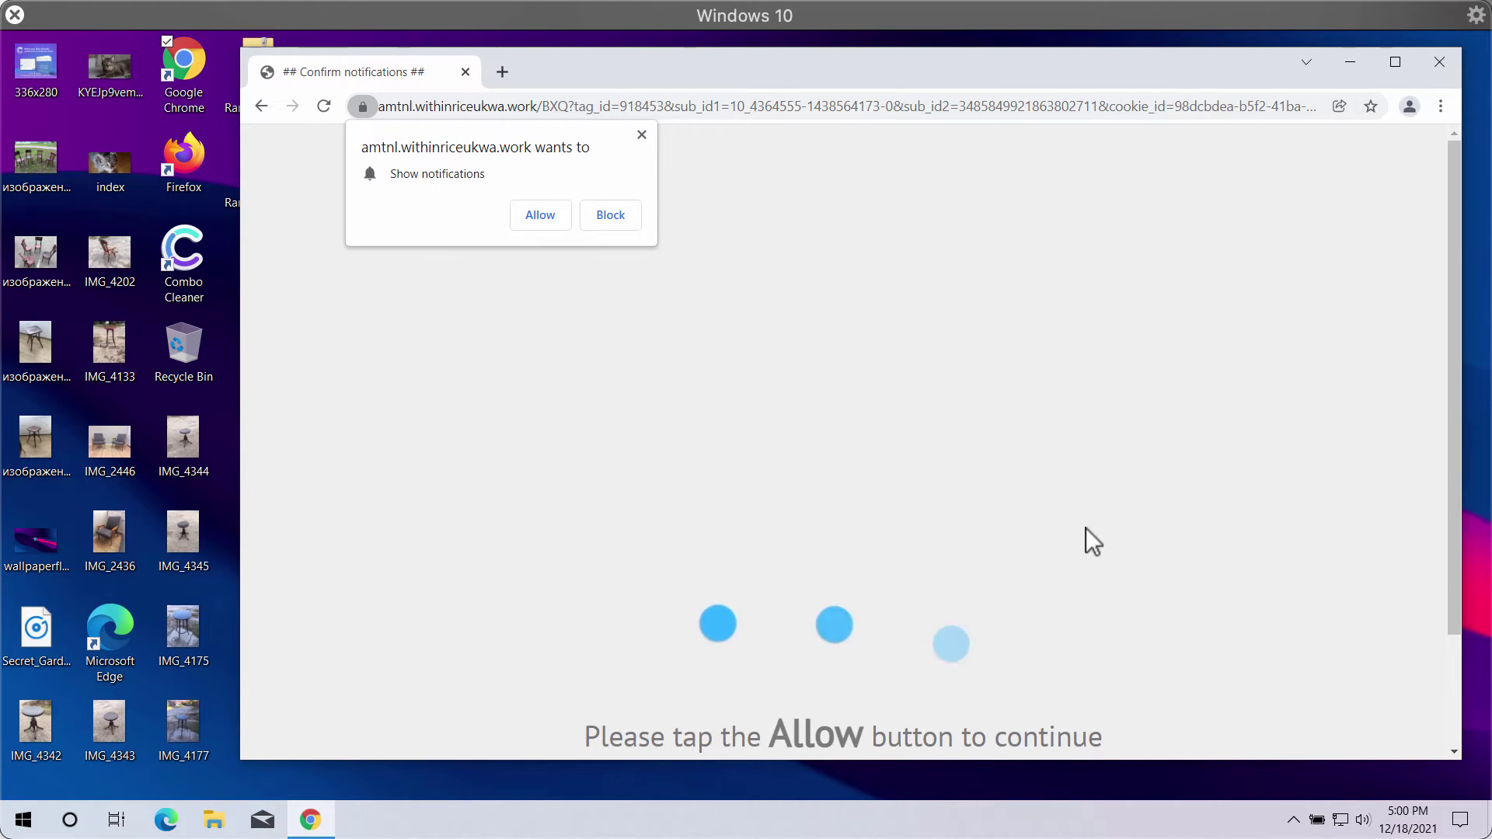
{"action": "scroll", "coordinate": [1085, 528], "scroll_direction": "down", "scroll_amount": 1}
{"action": "scroll", "coordinate": [1457, 467], "scroll_direction": "up", "scroll_amount": 1}
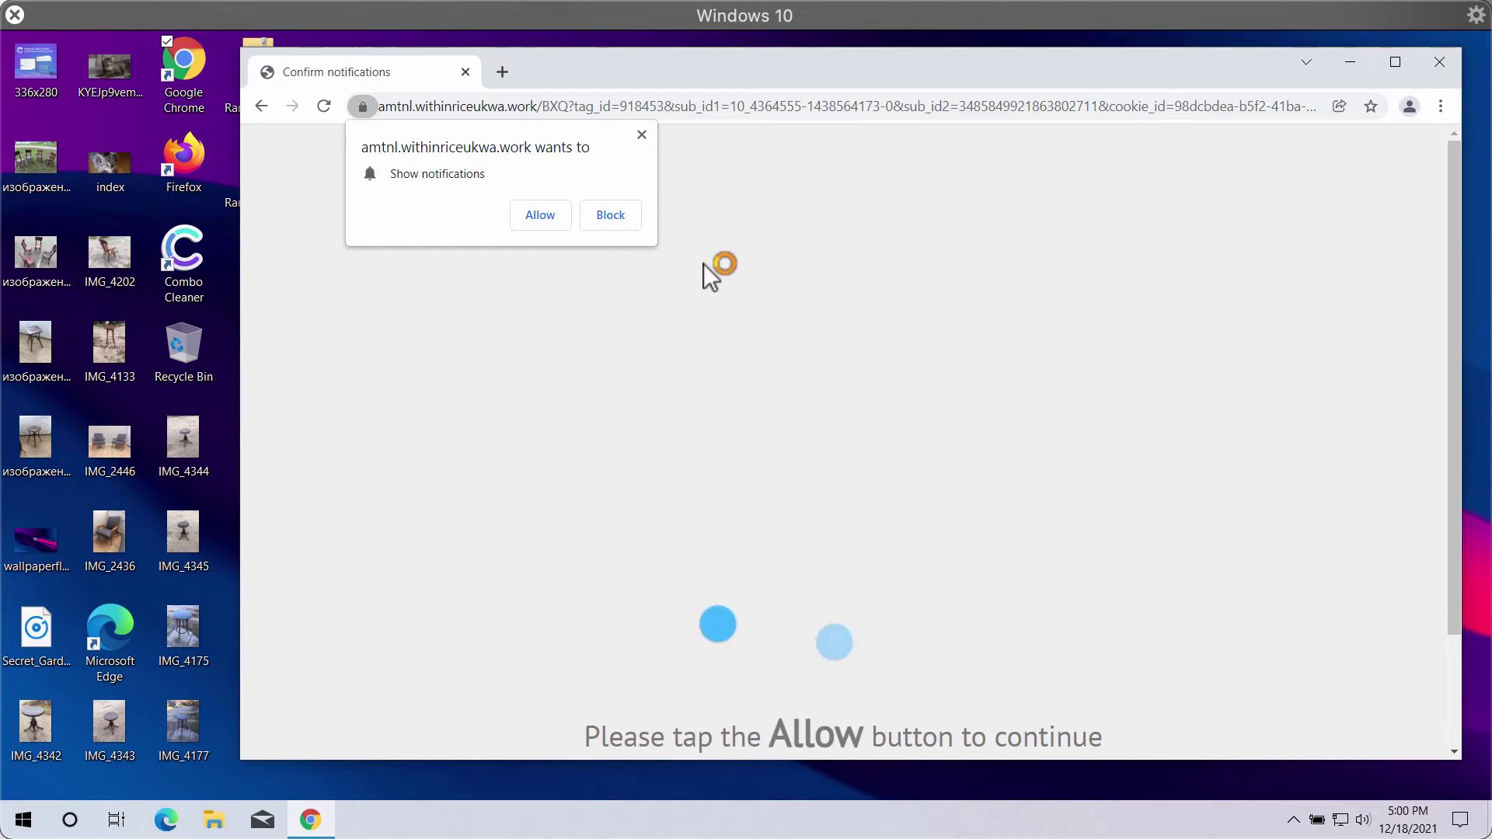
Allow the site's notifications, then close the gearbest redirect tab leaving a fresh New Tab
{"action": "left_click", "coordinate": [551, 222]}
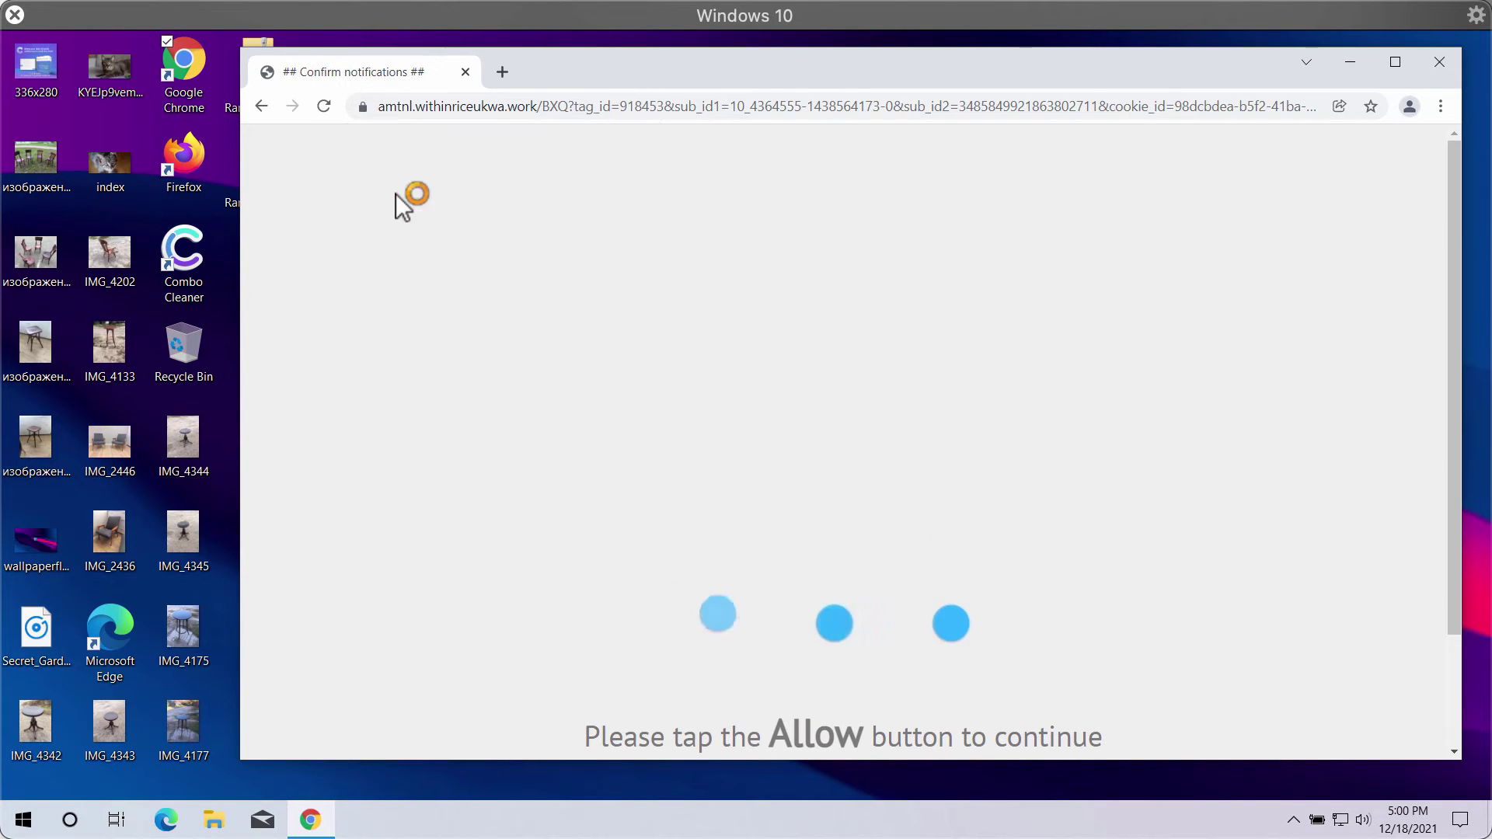
{"action": "left_click", "coordinate": [503, 72]}
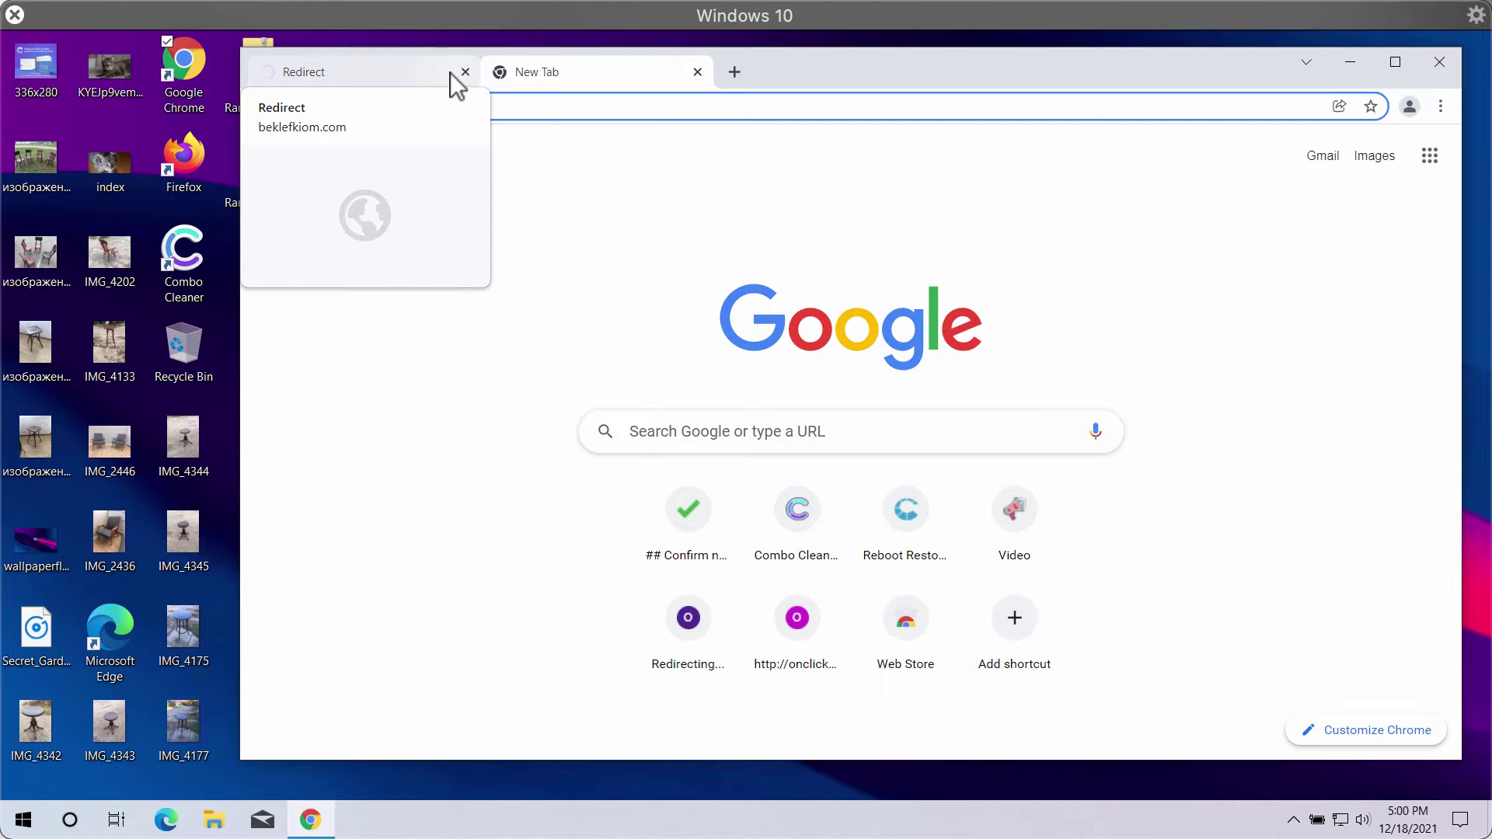
{"action": "left_click", "coordinate": [384, 71]}
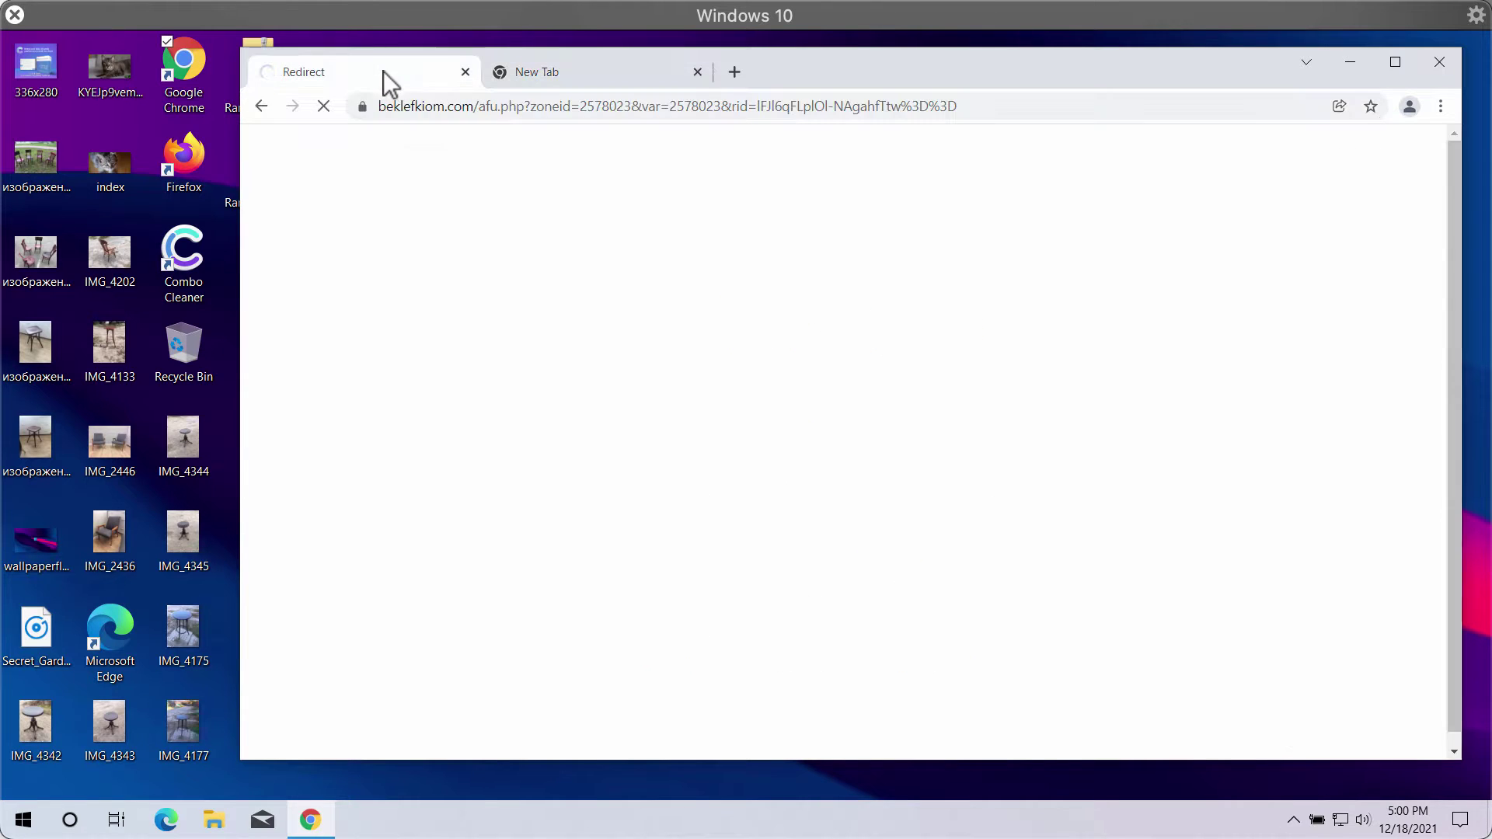
{"action": "left_click", "coordinate": [465, 73]}
{"action": "left_click_drag", "start_coordinate": [556, 76], "coordinate": [538, 67]}
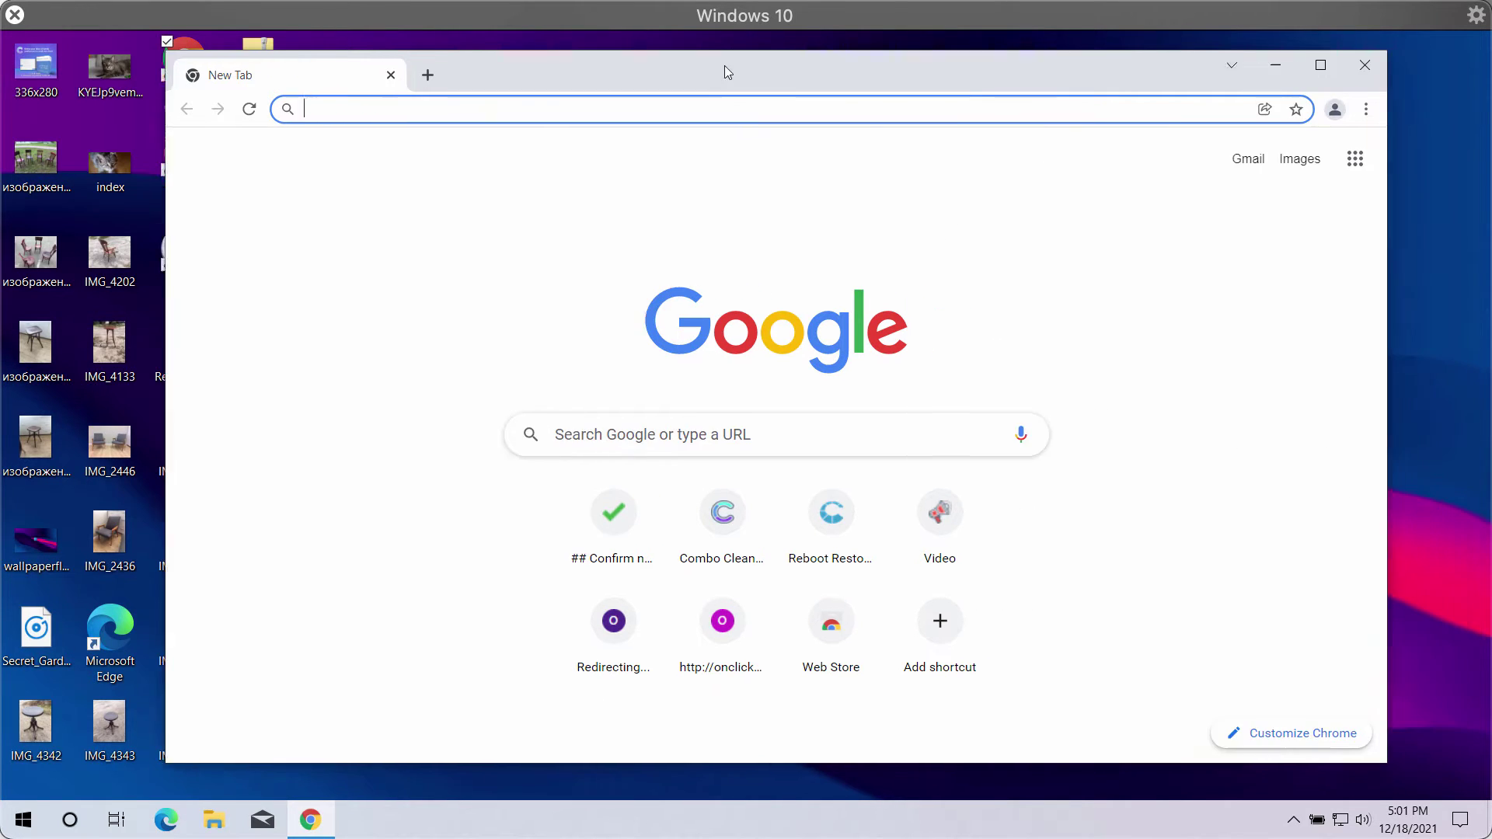
{"action": "left_click_drag", "start_coordinate": [781, 64], "coordinate": [636, 69]}
{"action": "left_click", "coordinate": [859, 249]}
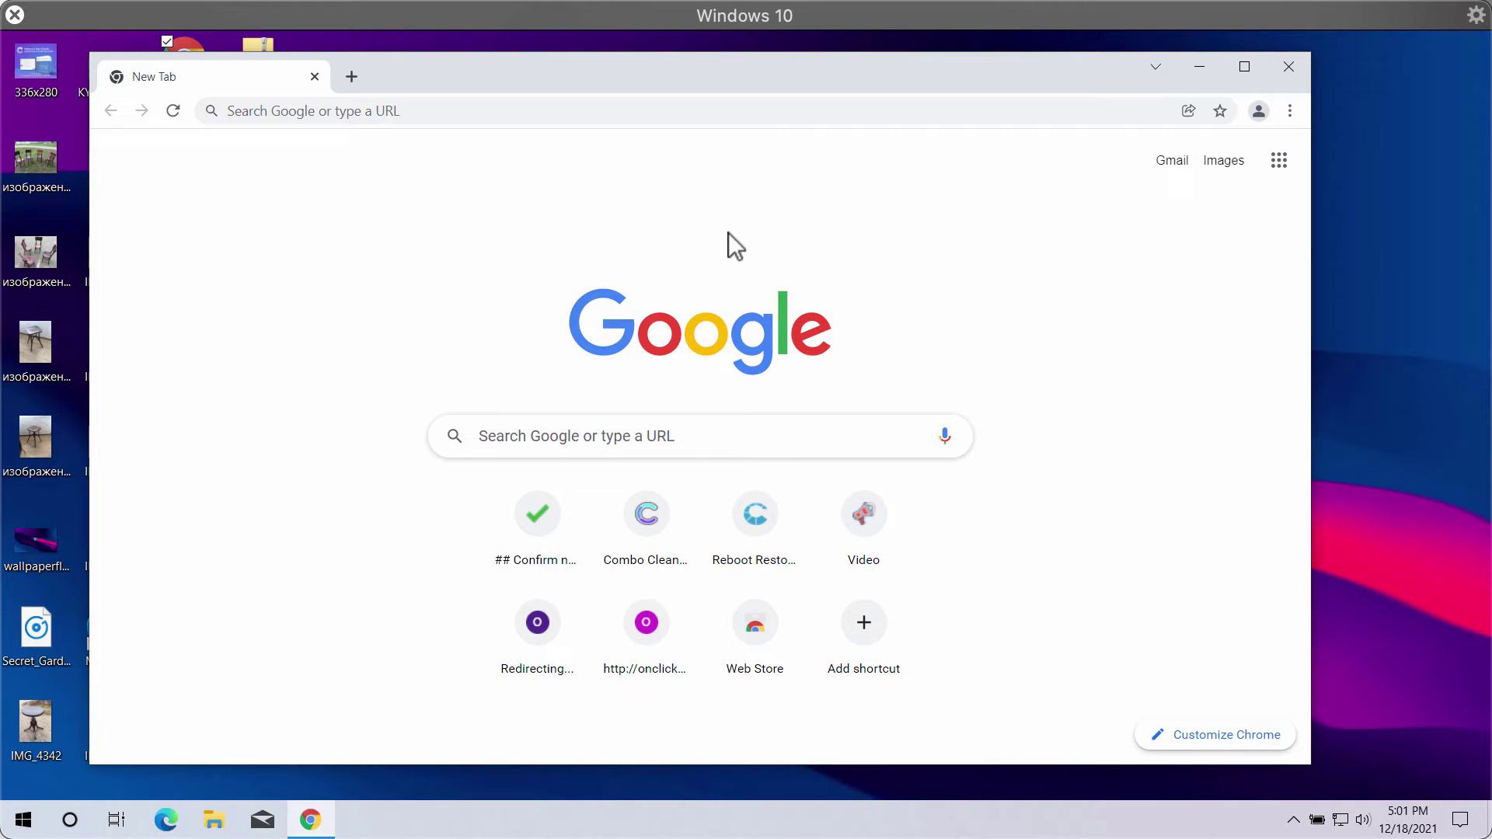
{"action": "double_click", "coordinate": [645, 86]}
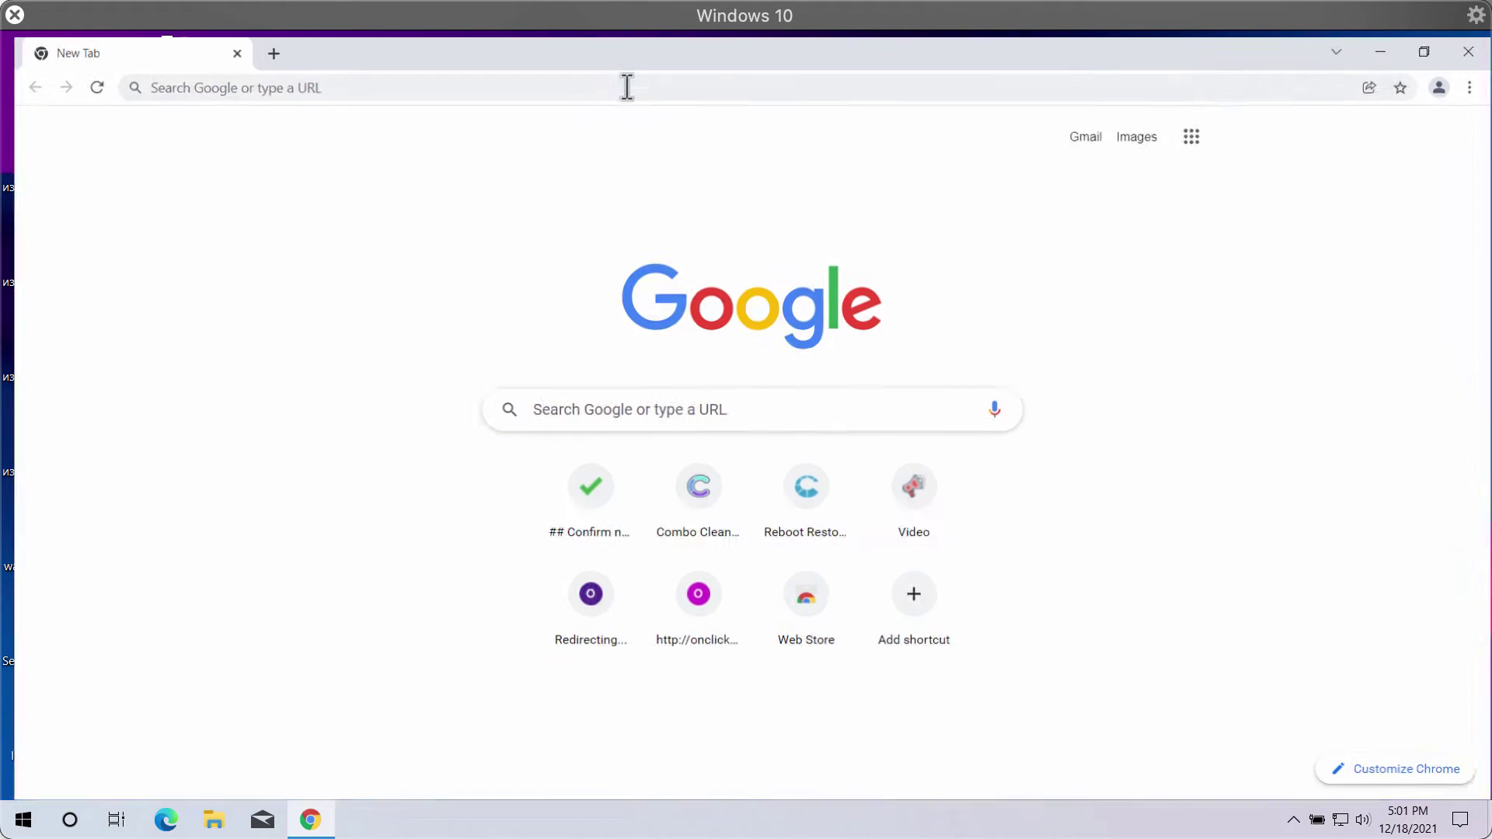
{"action": "double_click", "coordinate": [1258, 54]}
{"action": "left_click_drag", "start_coordinate": [1031, 67], "coordinate": [975, 76]}
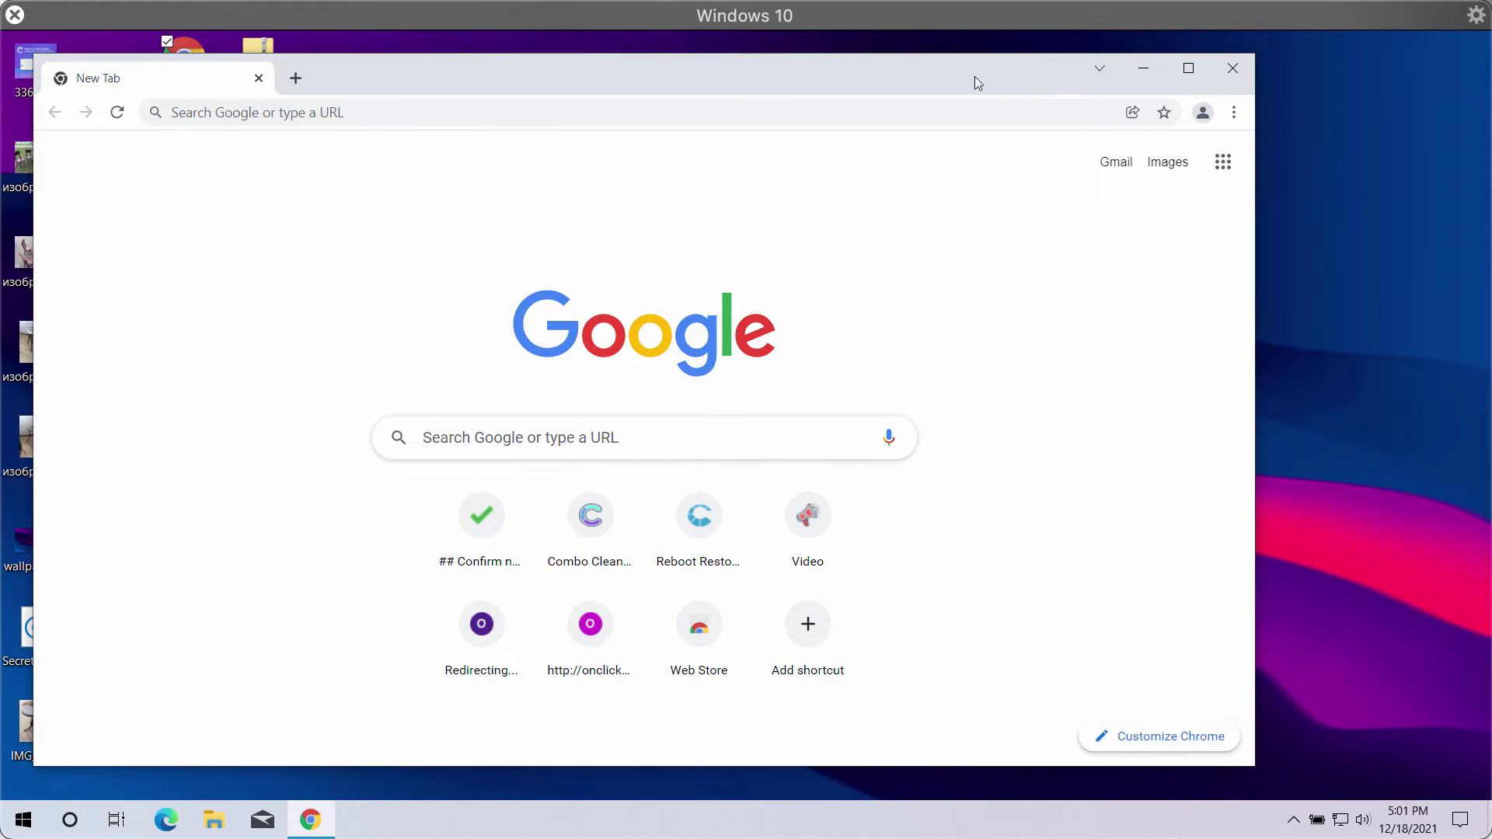
Reach the Notifications permission page via Settings > Privacy and security > Site settings
{"action": "left_click", "coordinate": [1233, 114]}
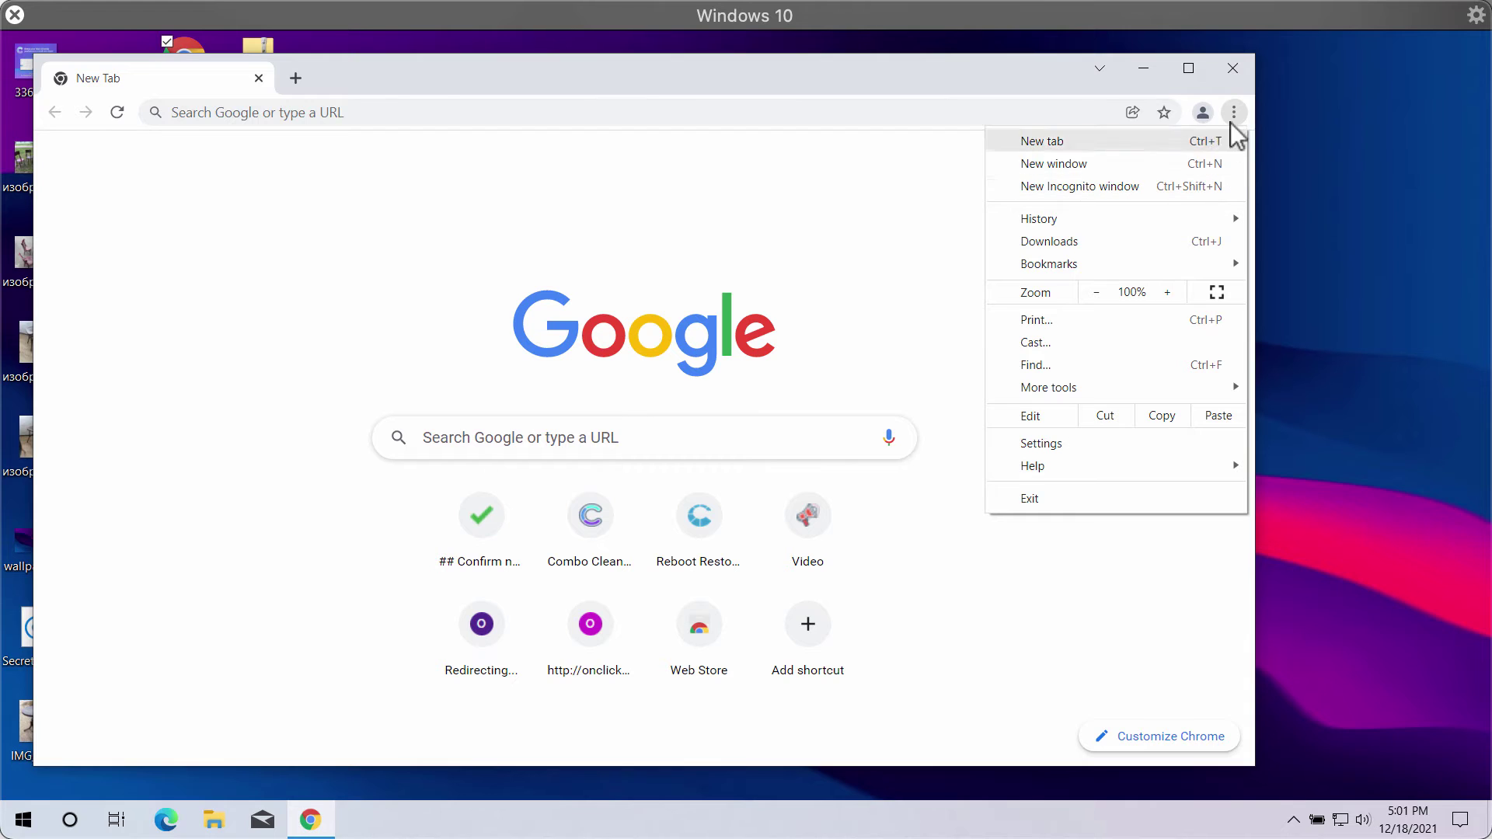
{"action": "left_click", "coordinate": [1062, 444]}
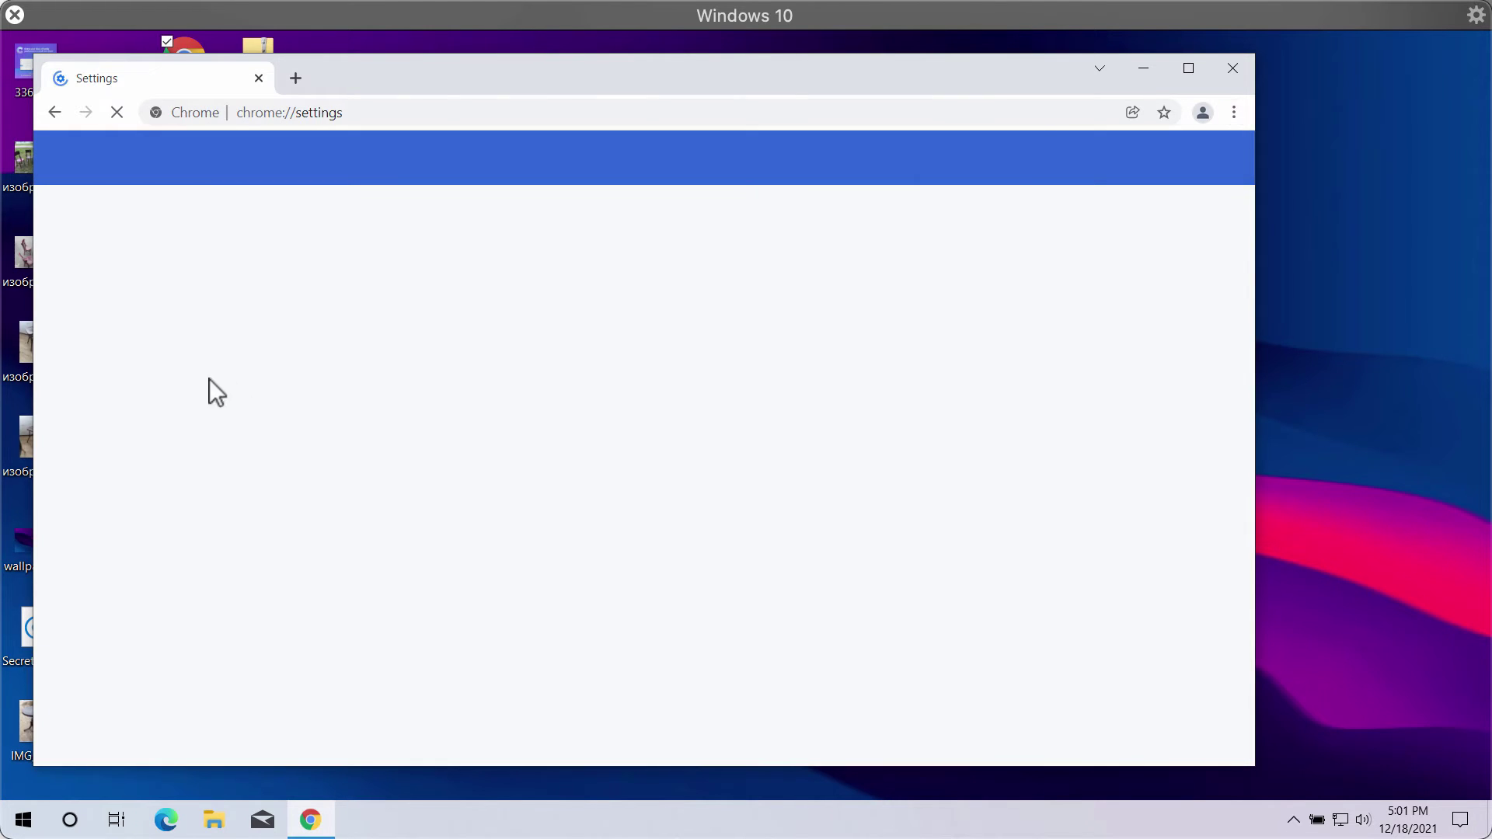
{"action": "left_click", "coordinate": [161, 293]}
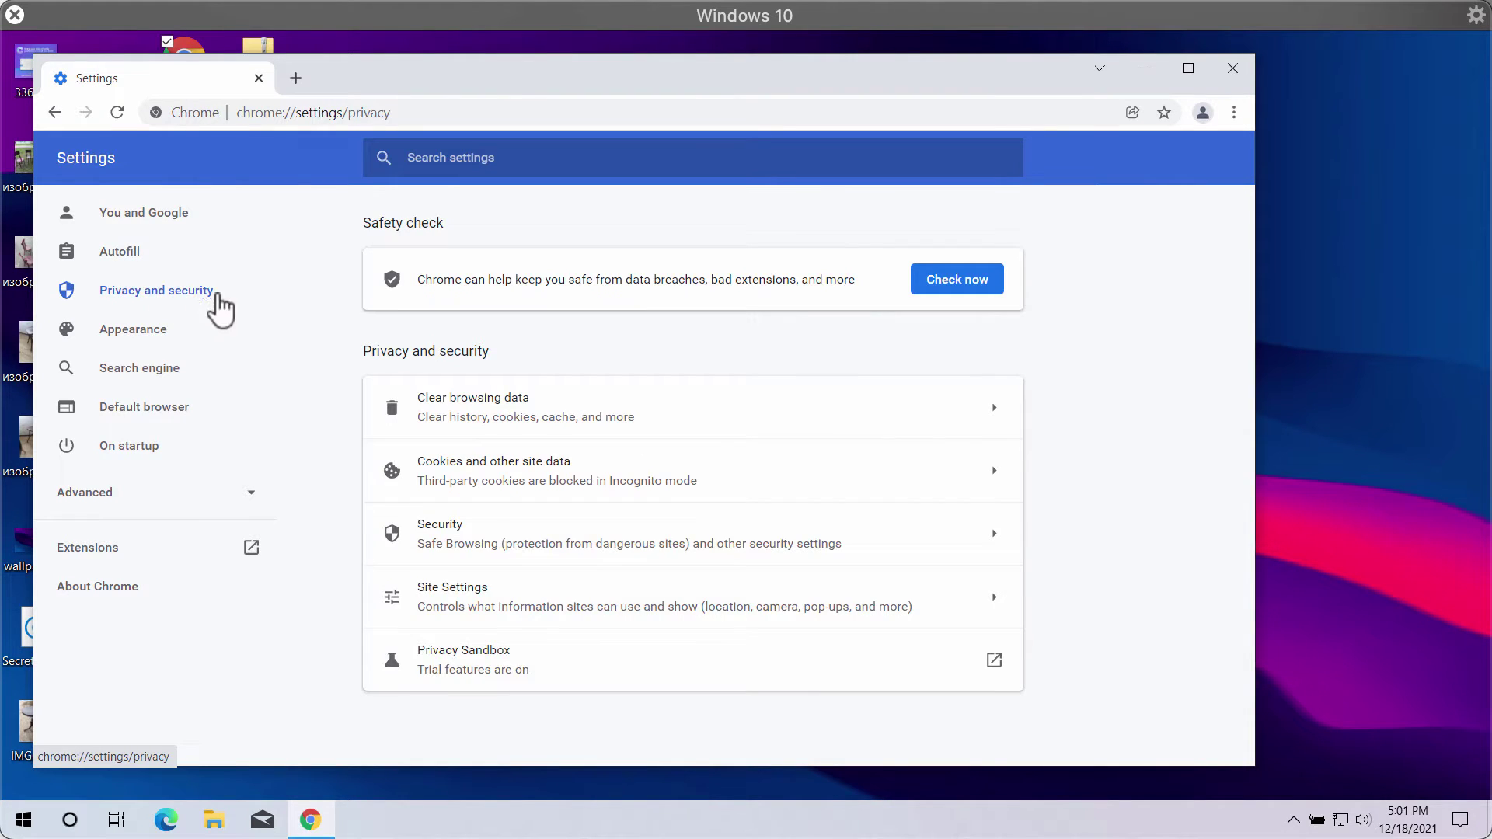
{"action": "left_click", "coordinate": [496, 603]}
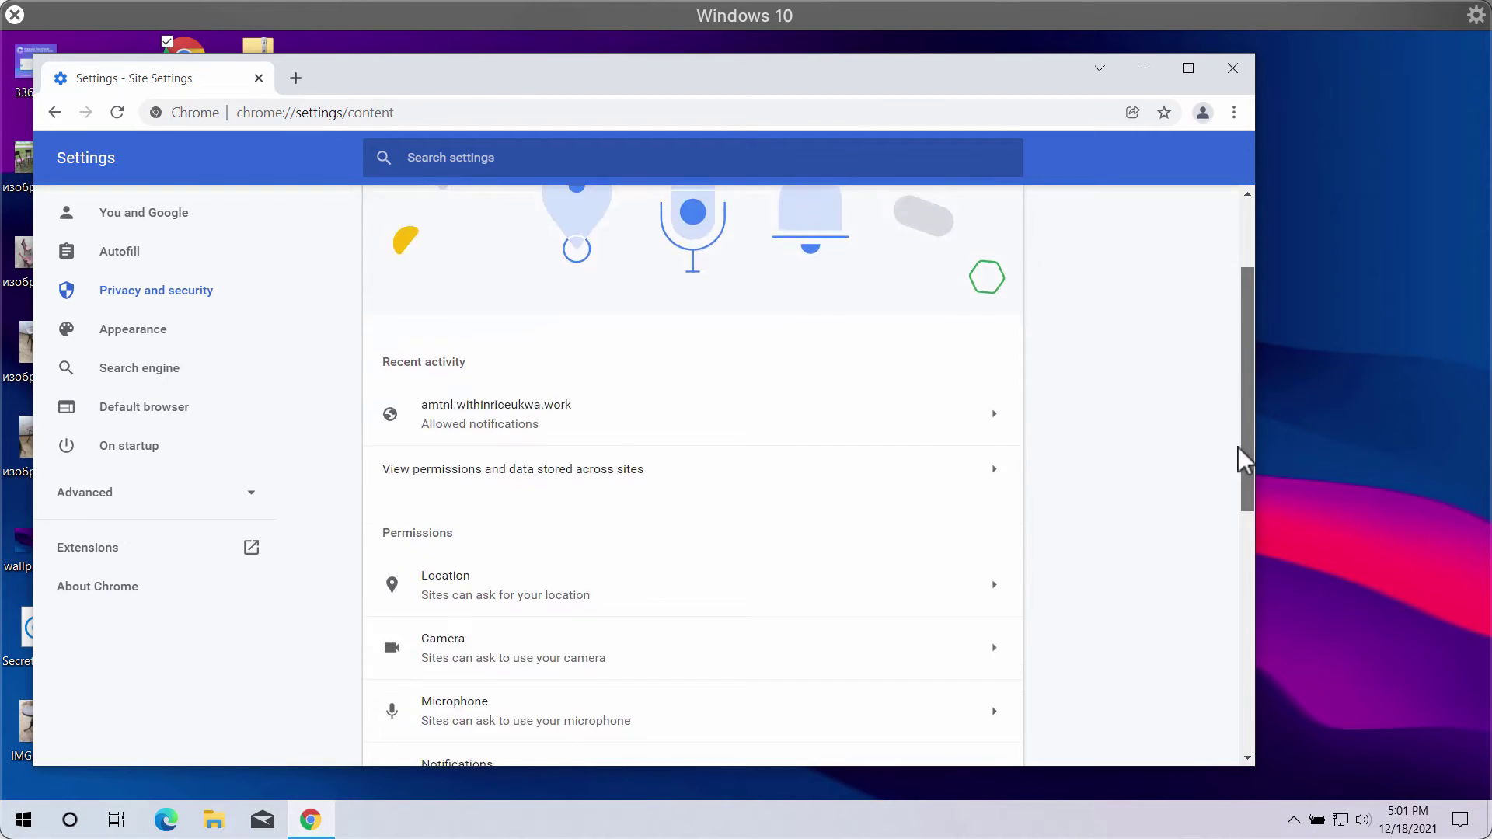
{"action": "left_click_drag", "start_coordinate": [1240, 372], "coordinate": [1236, 524]}
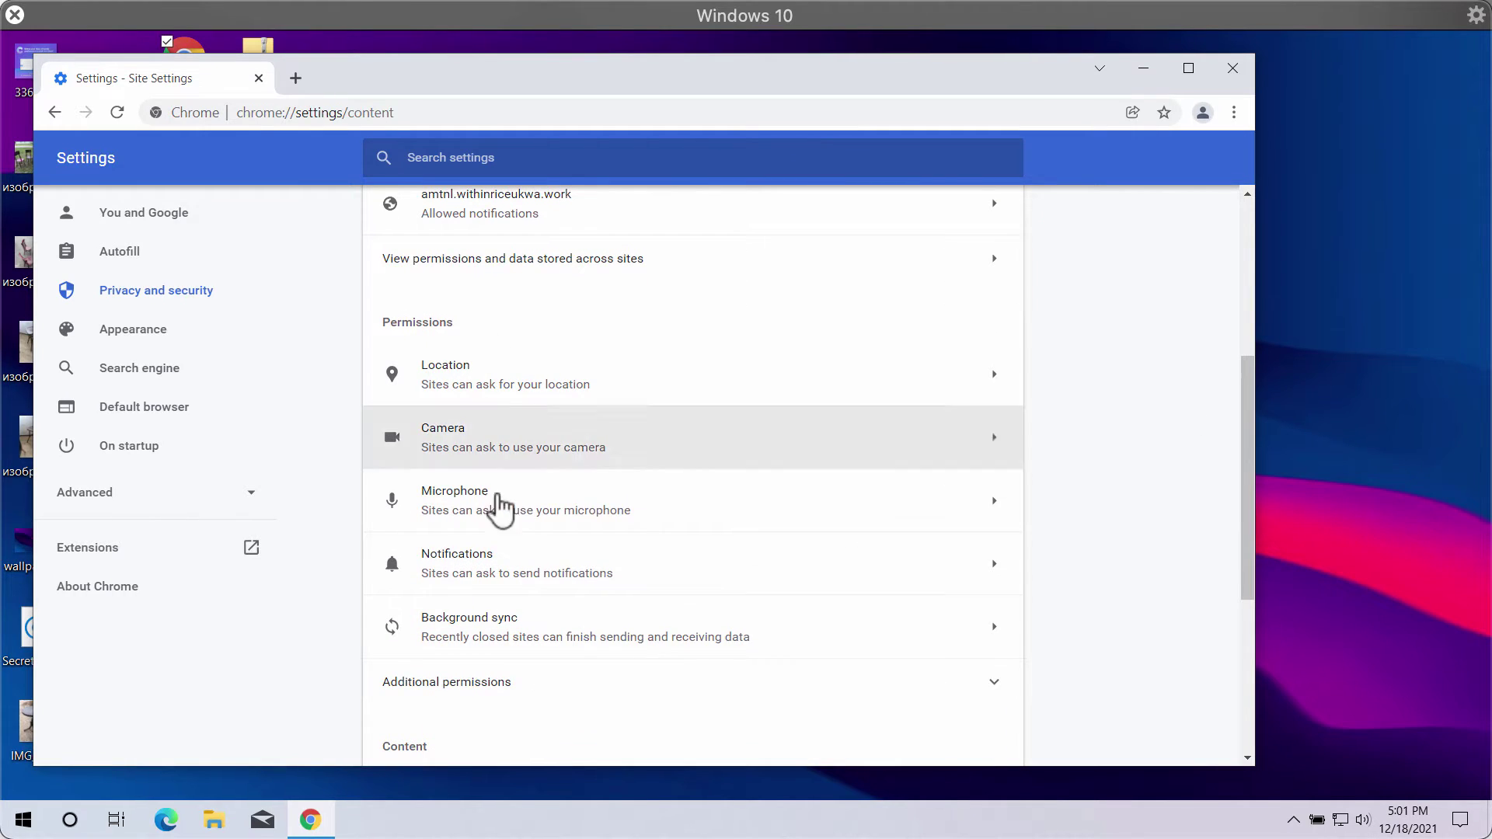
{"action": "left_click", "coordinate": [505, 562]}
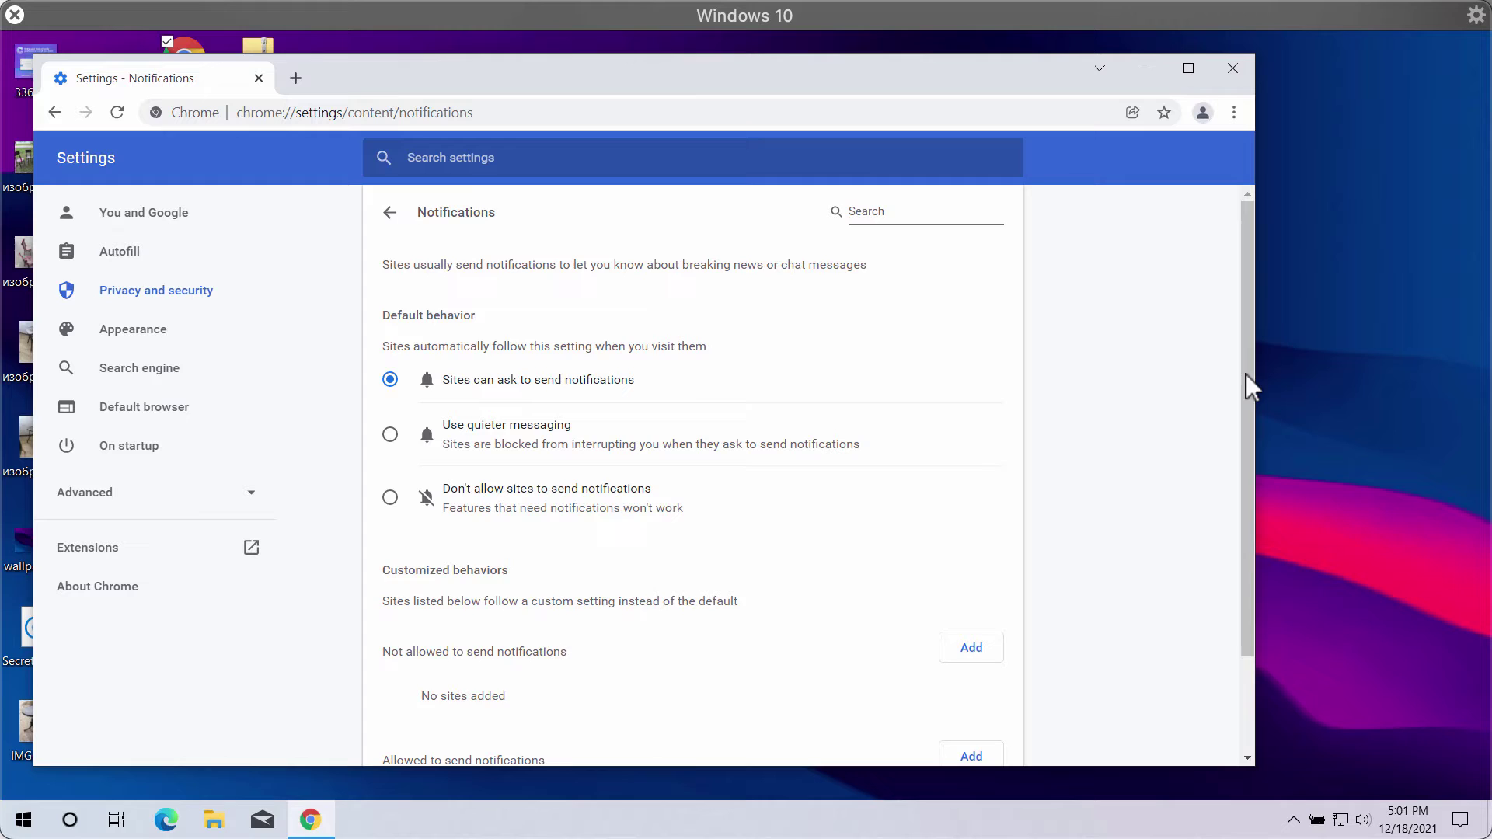
{"action": "left_click_drag", "start_coordinate": [1251, 379], "coordinate": [1233, 566]}
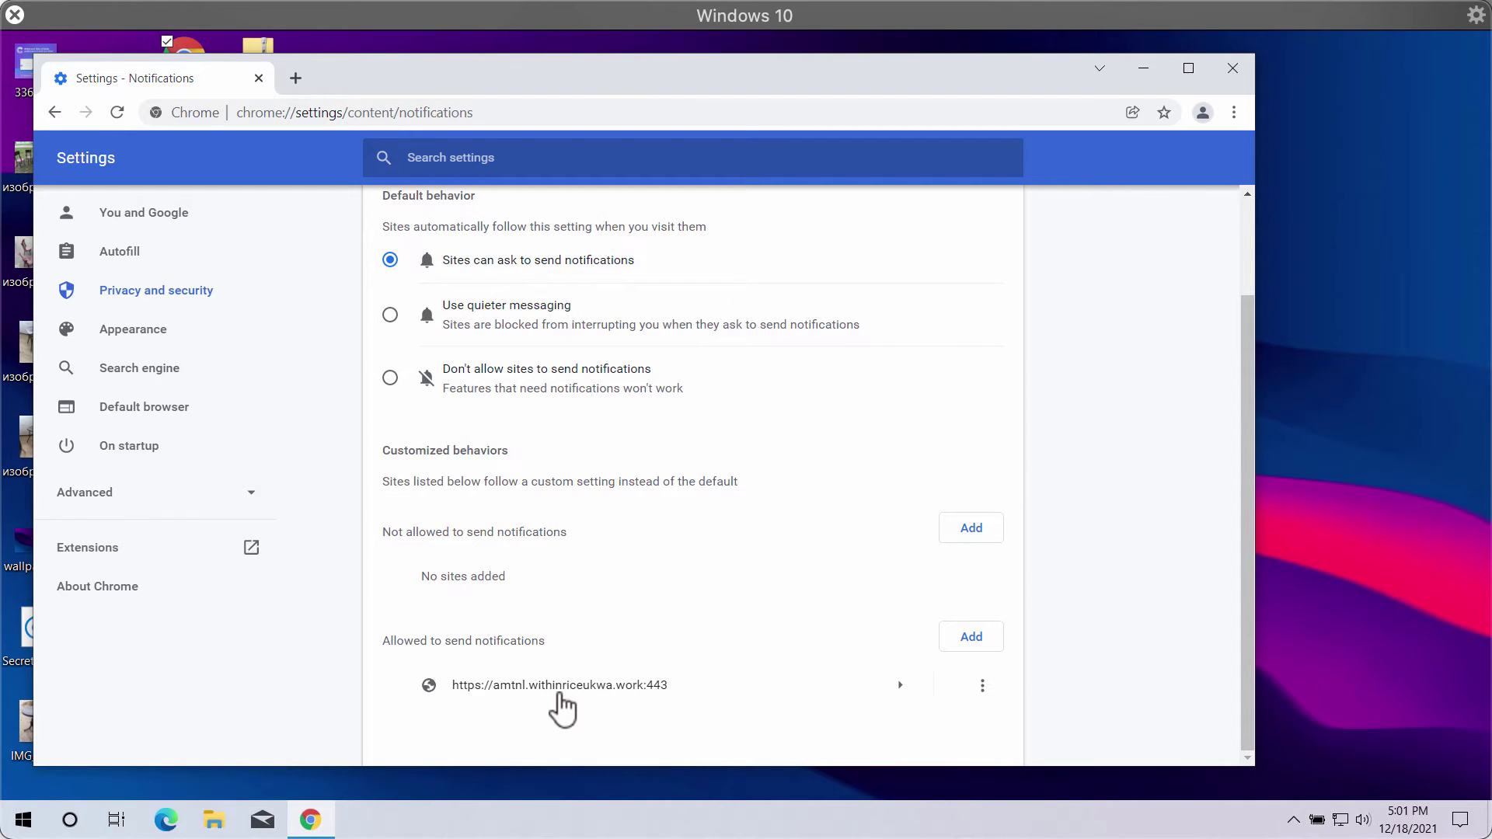
Remove amtnl.withinriceukwa.work's notification permission, then go to combocleaner.com
{"action": "left_click", "coordinate": [986, 686]}
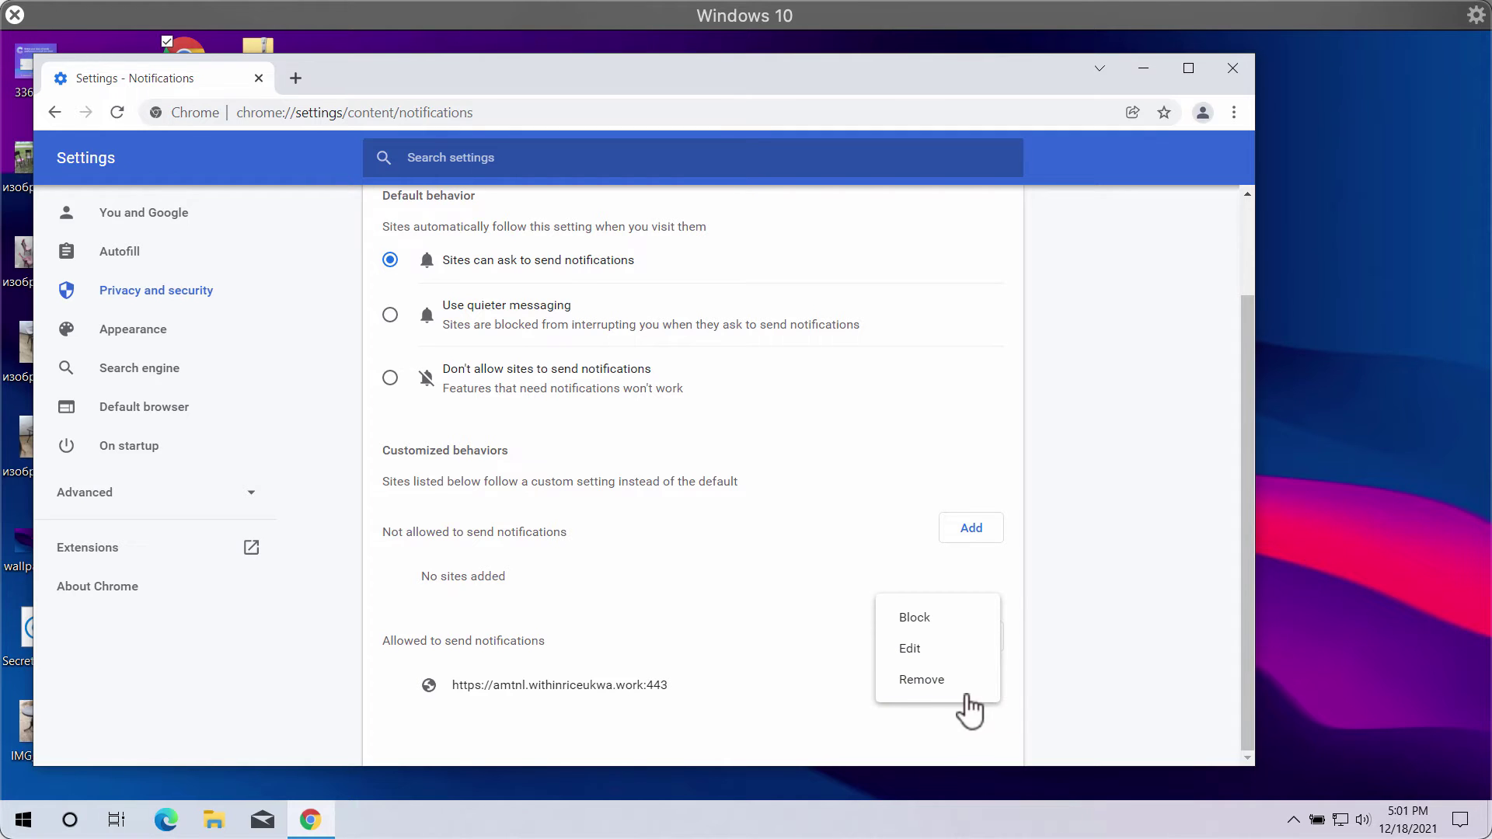
{"action": "left_click", "coordinate": [1045, 650]}
{"action": "left_click", "coordinate": [987, 688]}
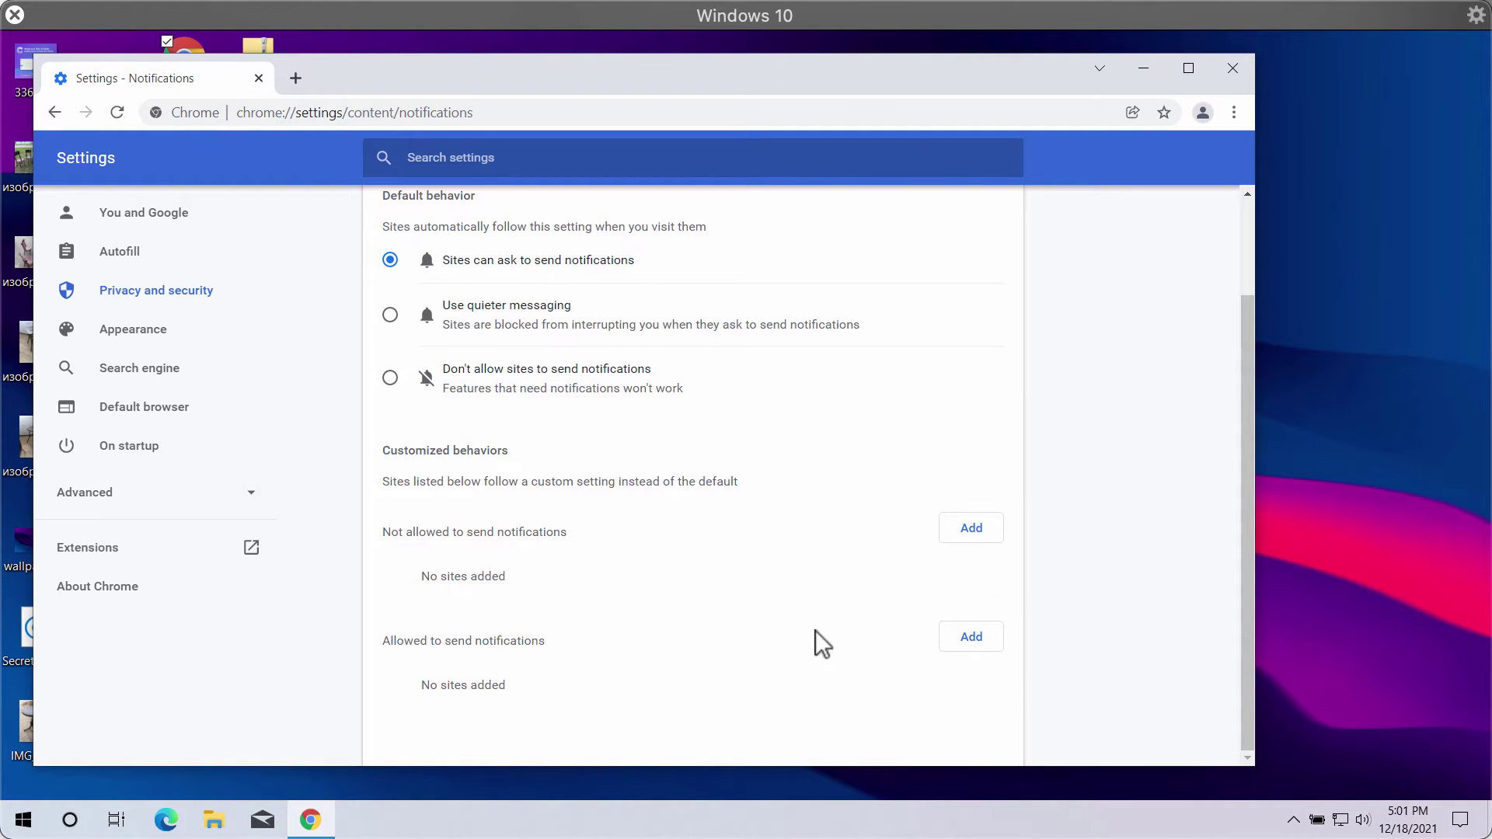
{"action": "left_click", "coordinate": [505, 123]}
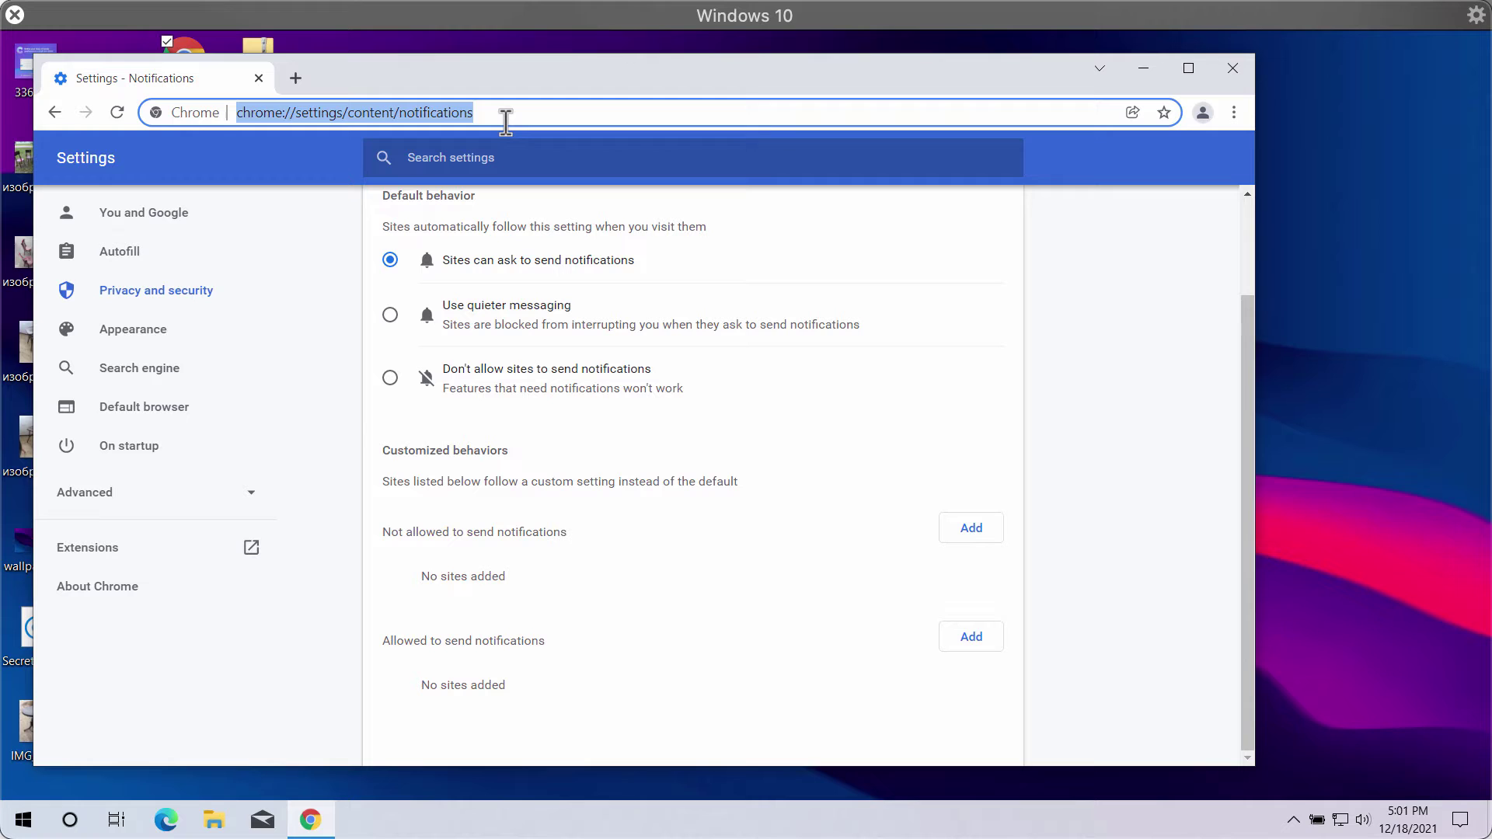
{"action": "type", "text": "combocleaner.com"}
{"action": "key", "text": "Return"}
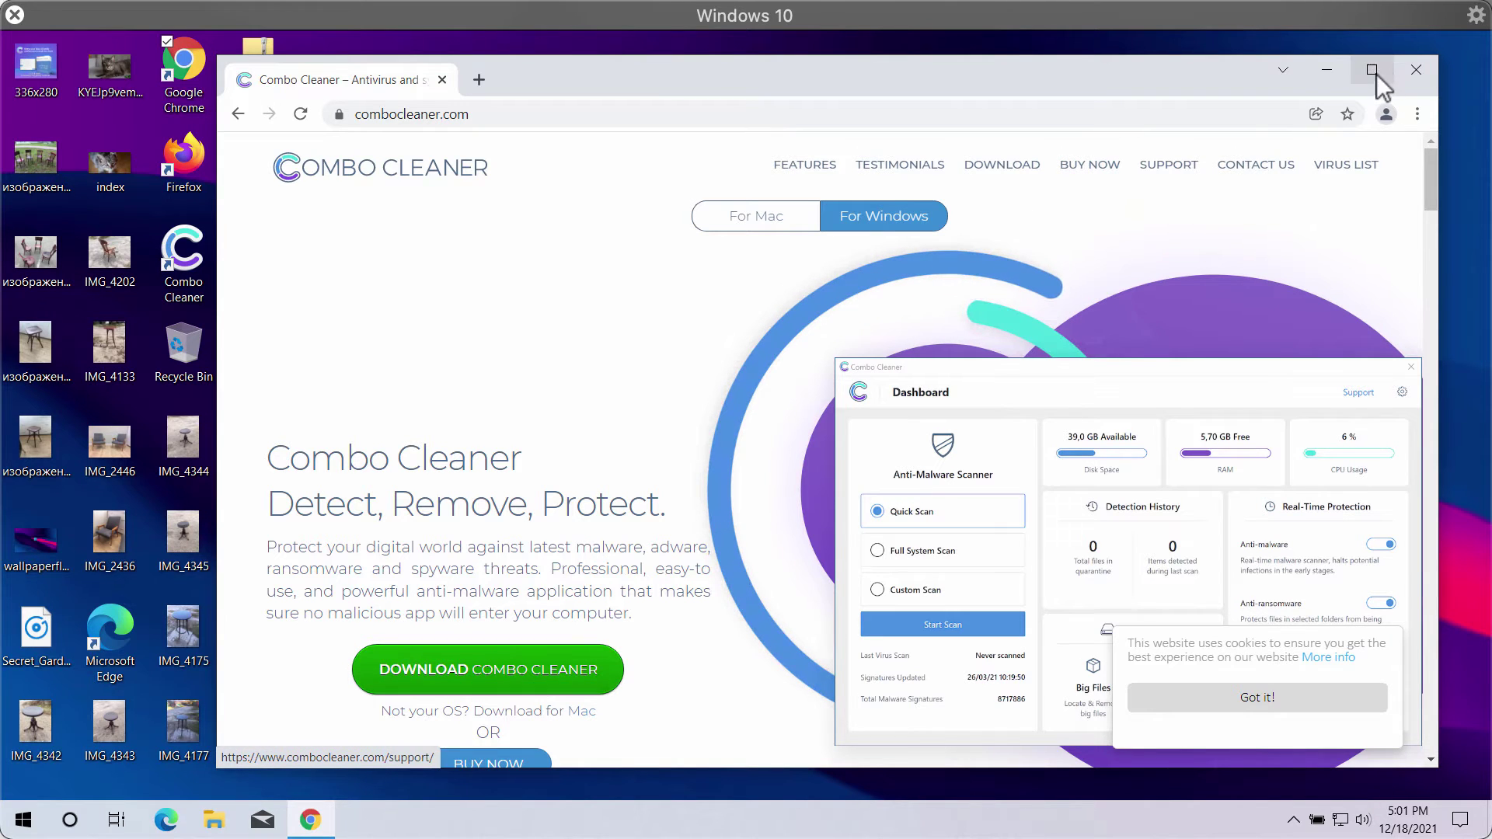
Minimize Chrome and launch Combo Cleaner from the desktop
{"action": "left_click", "coordinate": [1323, 70]}
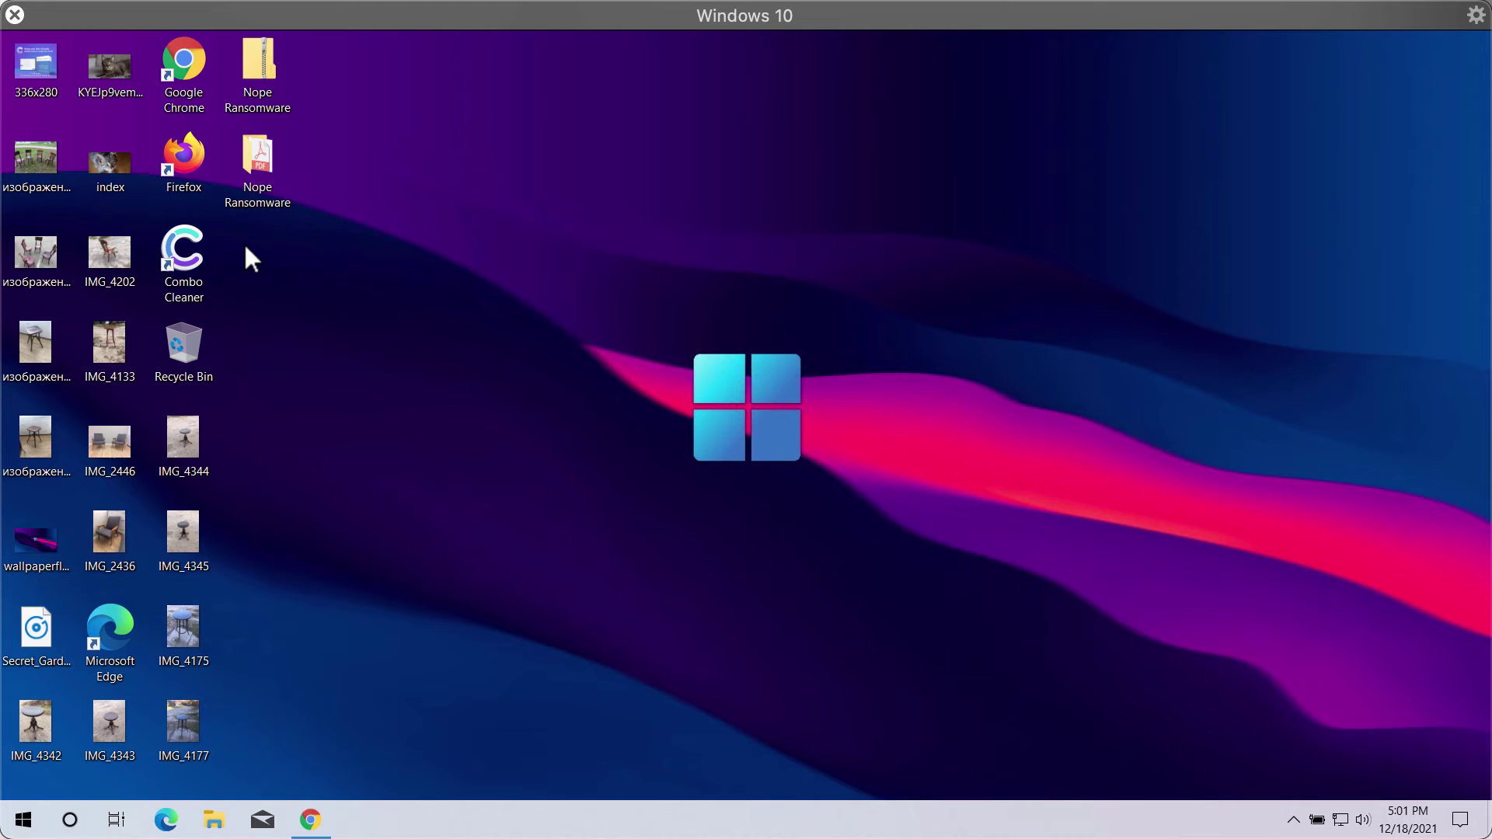
{"action": "left_click", "coordinate": [204, 250]}
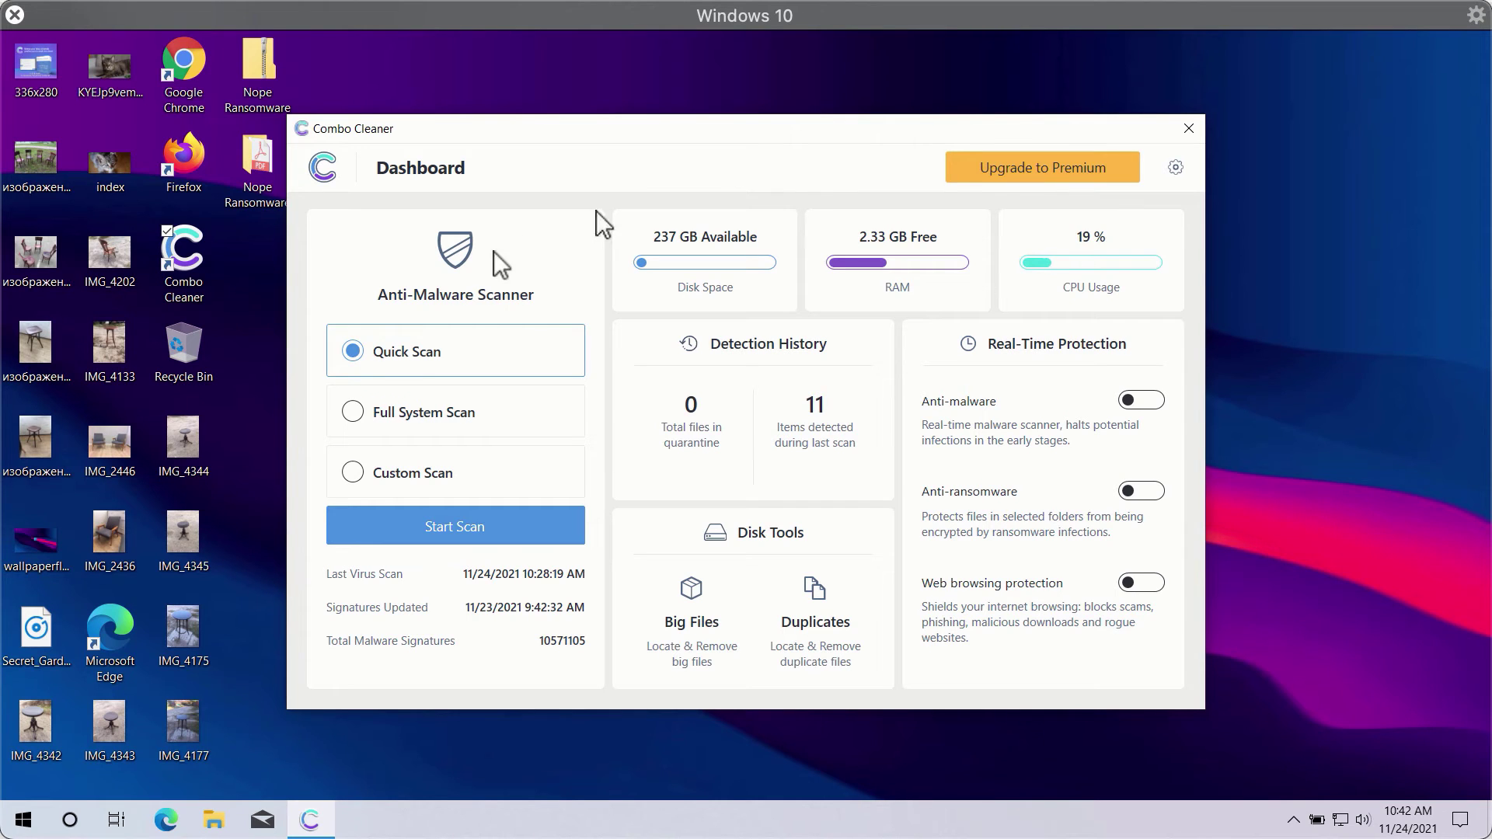
Start a Quick Scan, then go into Combo Cleaner's settings
{"action": "left_click", "coordinate": [452, 530]}
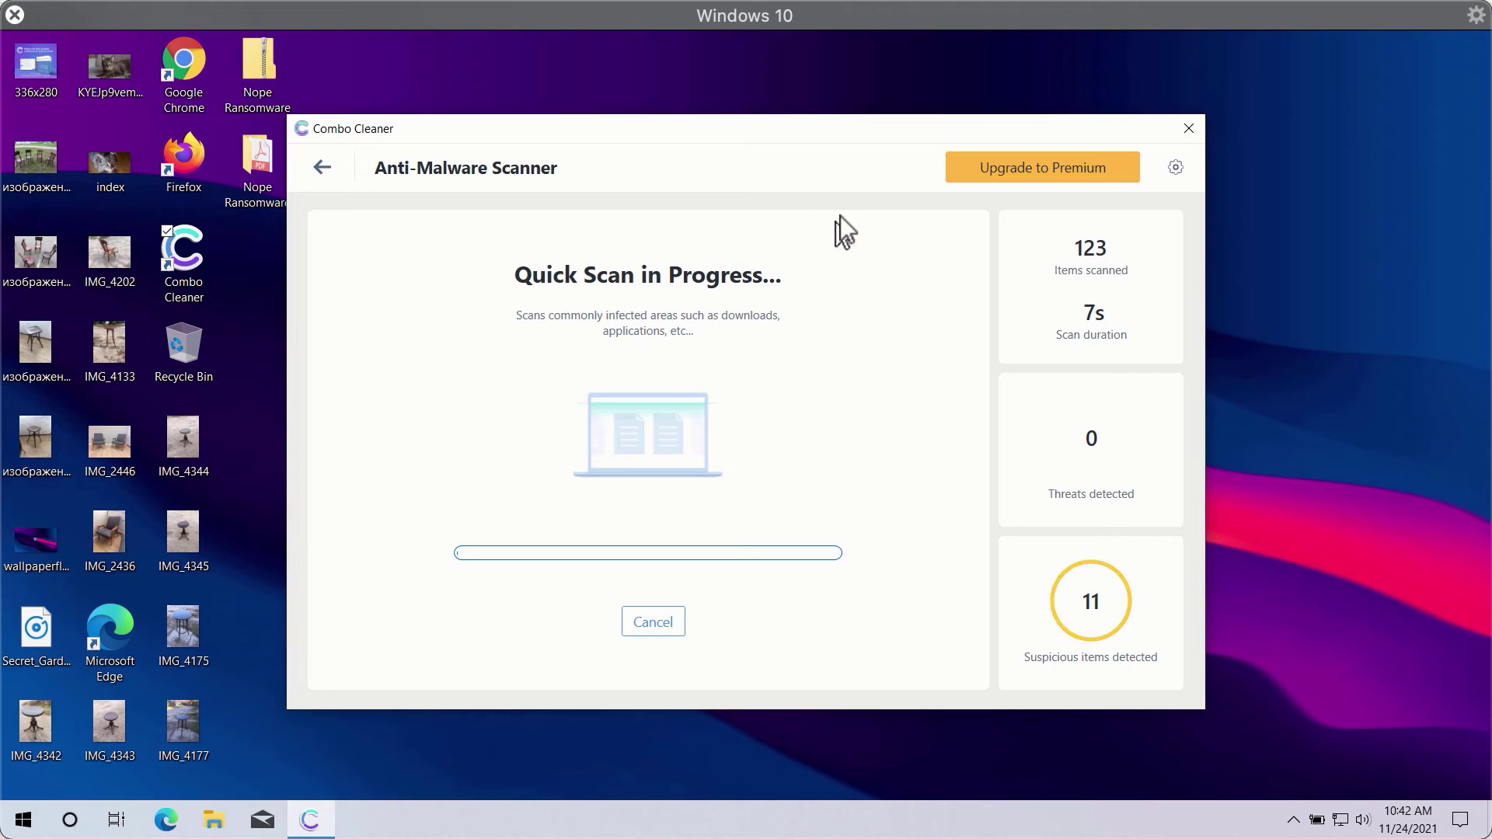
{"action": "left_click", "coordinate": [1175, 170]}
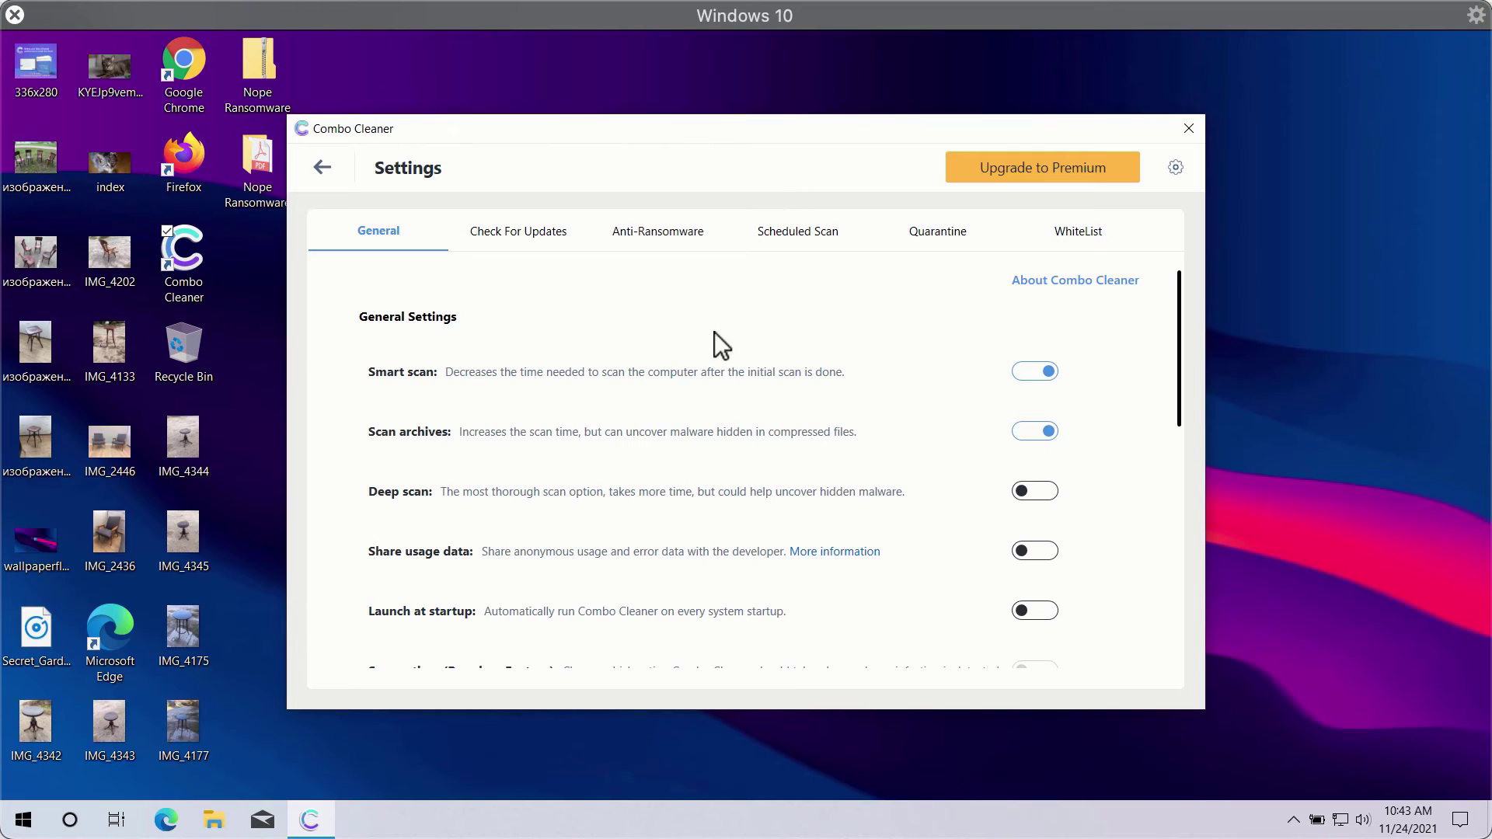
Review the Anti-Ransomware and Scheduled Scan settings, returning to General
{"action": "left_click", "coordinate": [664, 245]}
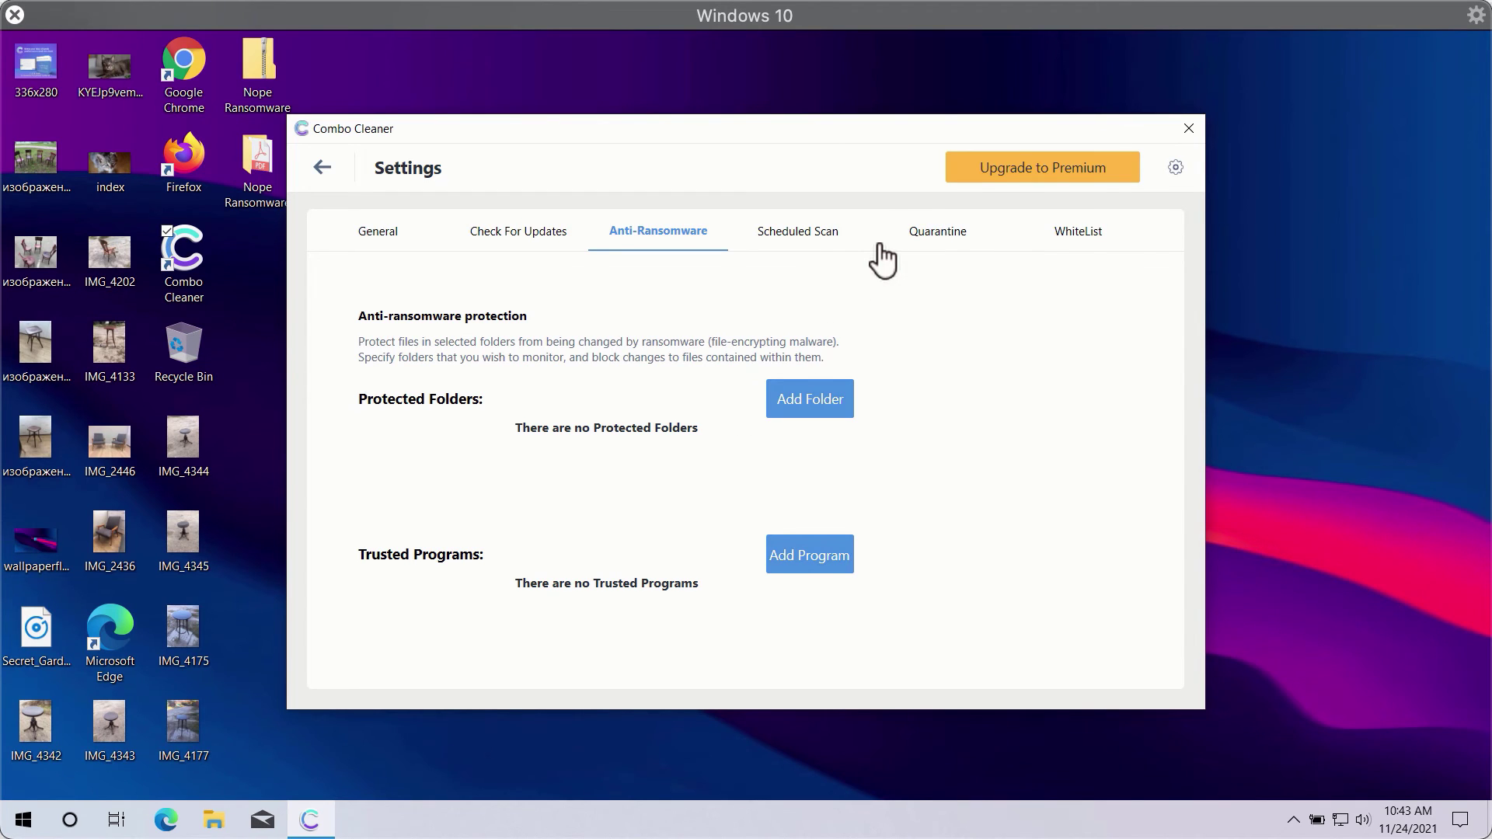
{"action": "left_click", "coordinate": [814, 245]}
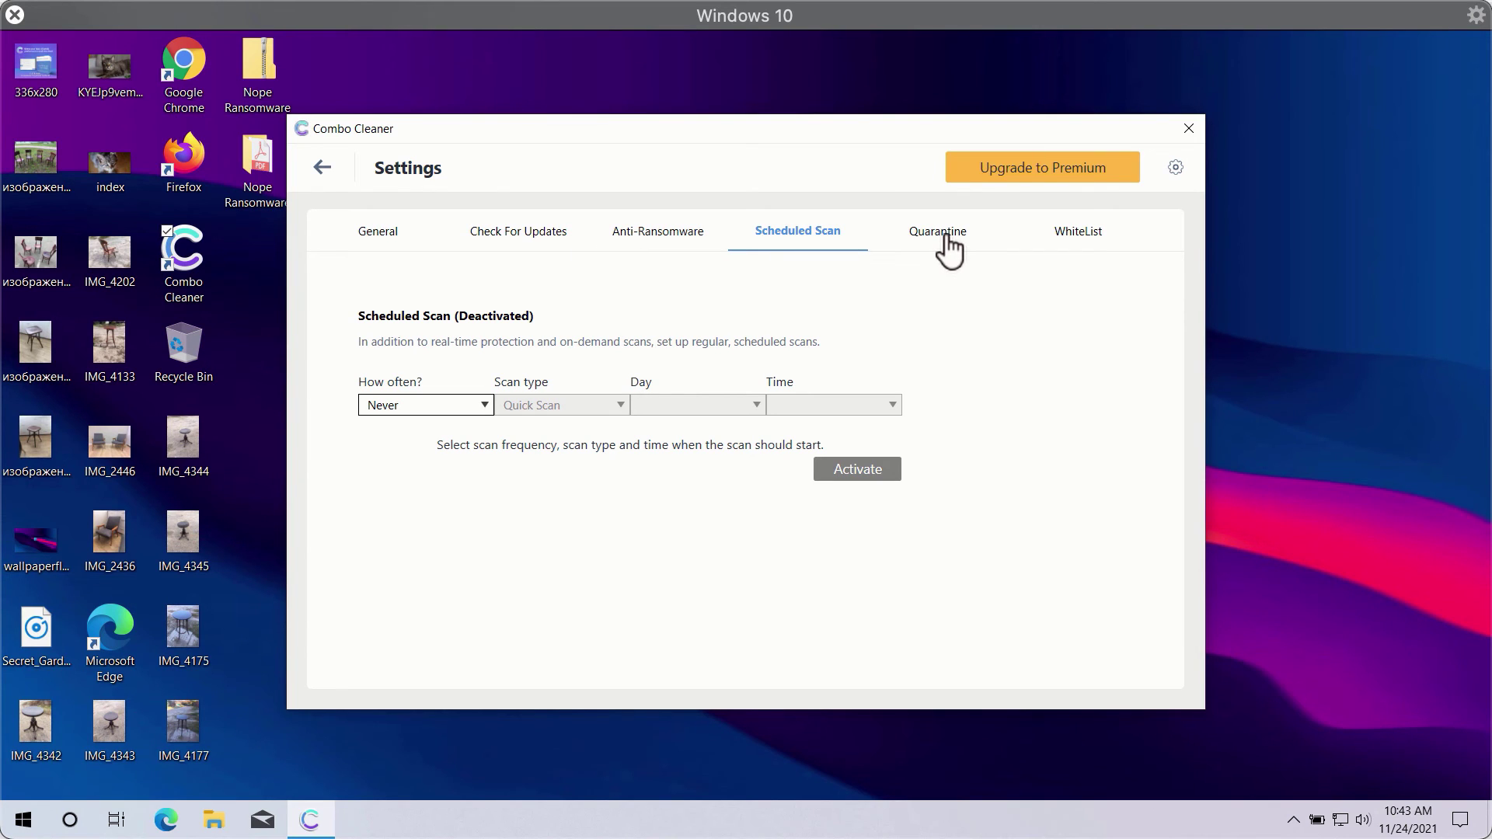
{"action": "left_click", "coordinate": [378, 238]}
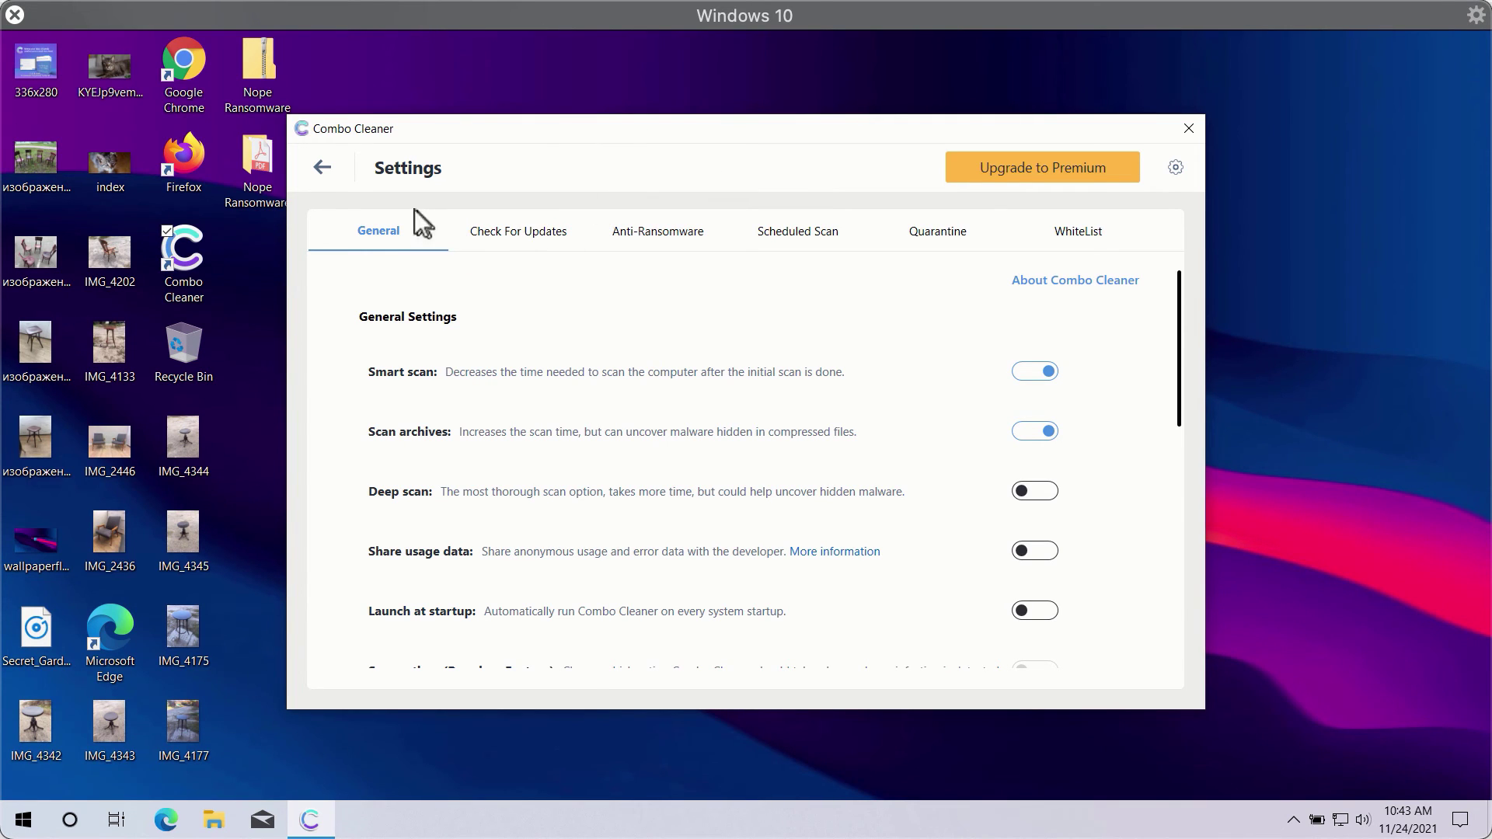
Back on the dashboard, cancel the running quick scan to show its 12 detected threats
{"action": "left_click", "coordinate": [324, 168]}
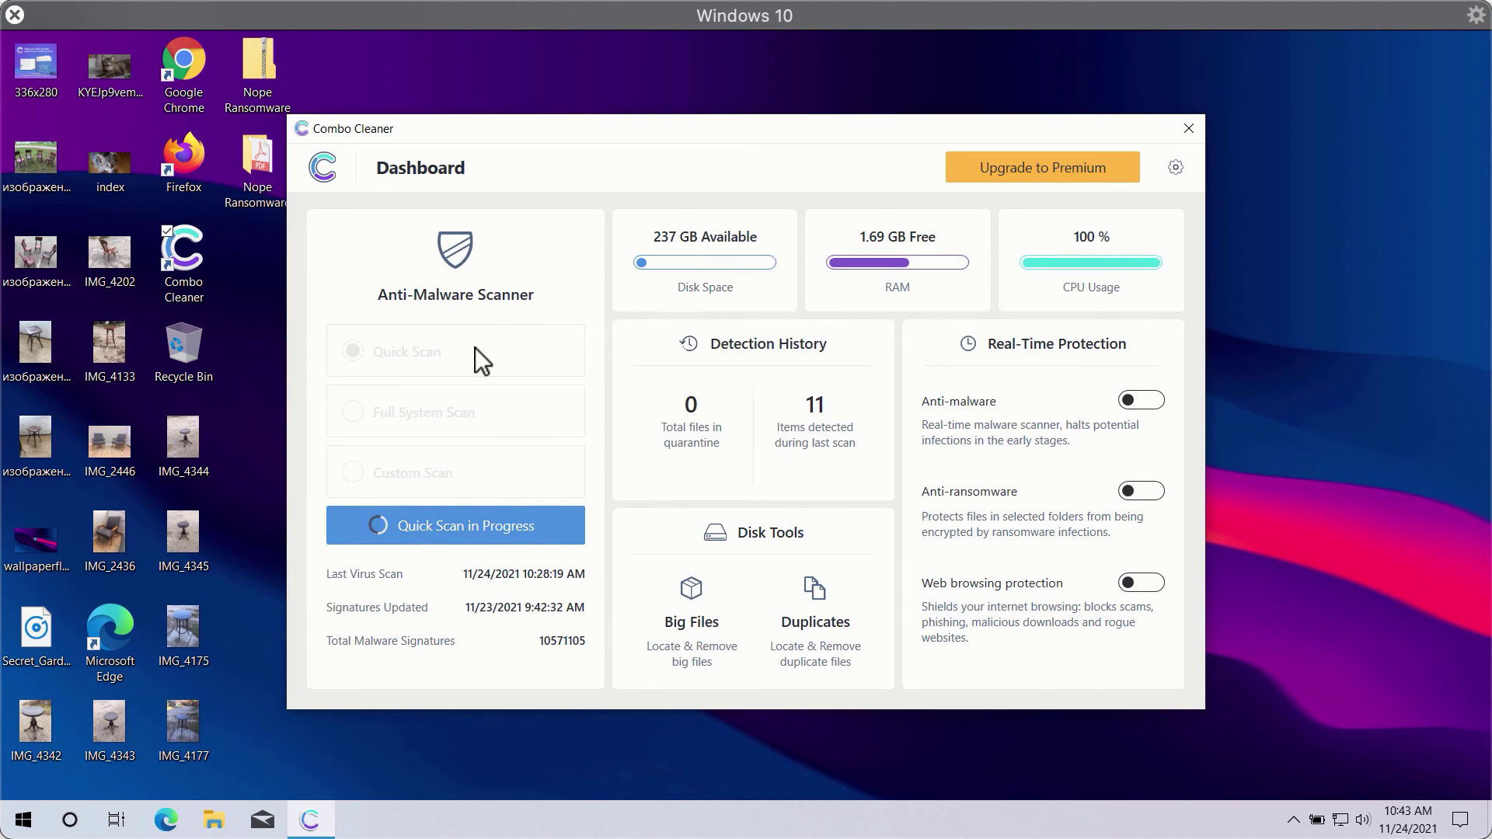
{"action": "left_click", "coordinate": [534, 526]}
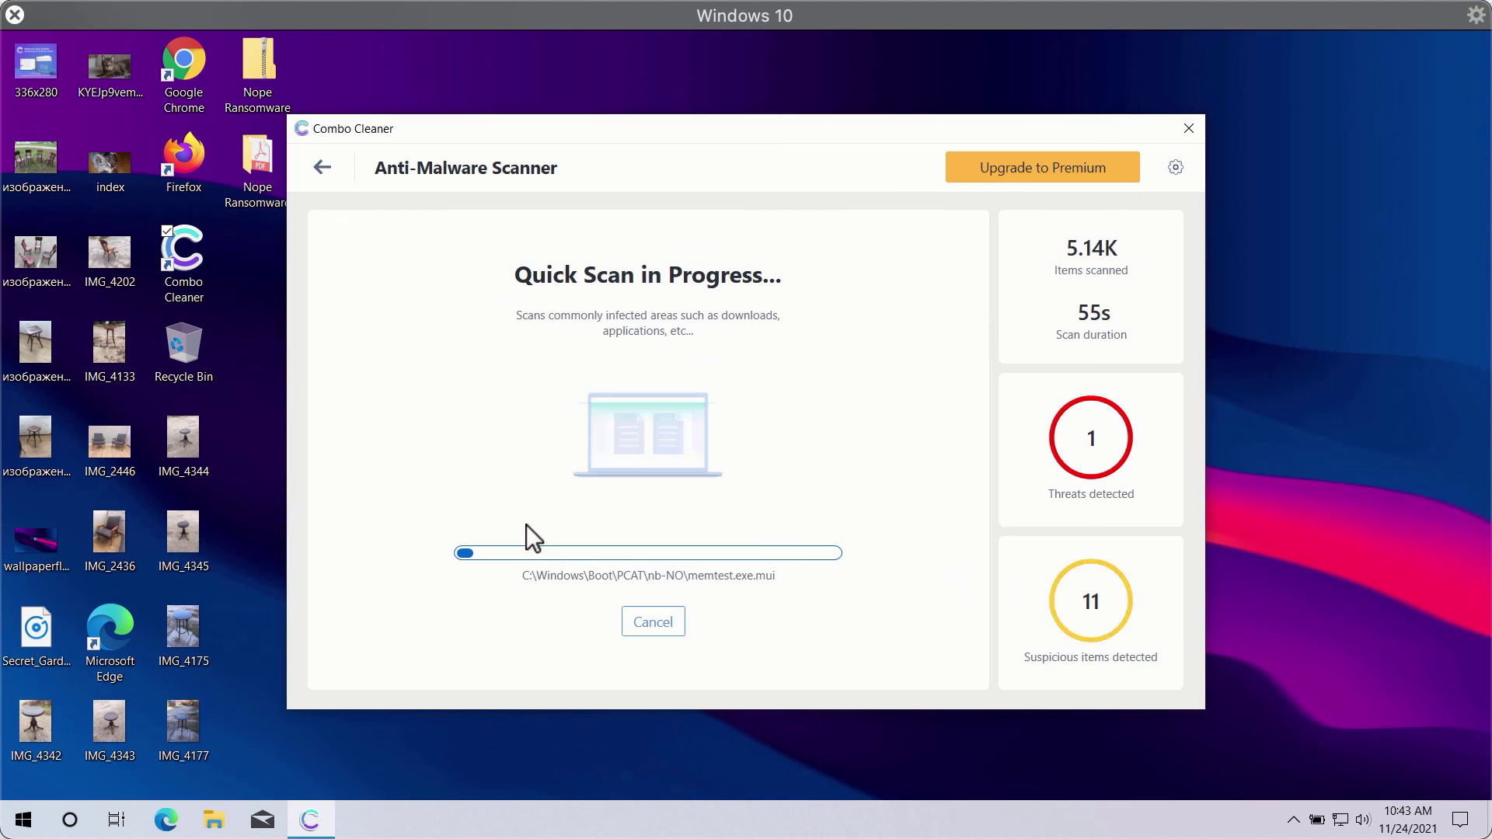
{"action": "left_click", "coordinate": [649, 624]}
{"action": "left_click", "coordinate": [732, 538]}
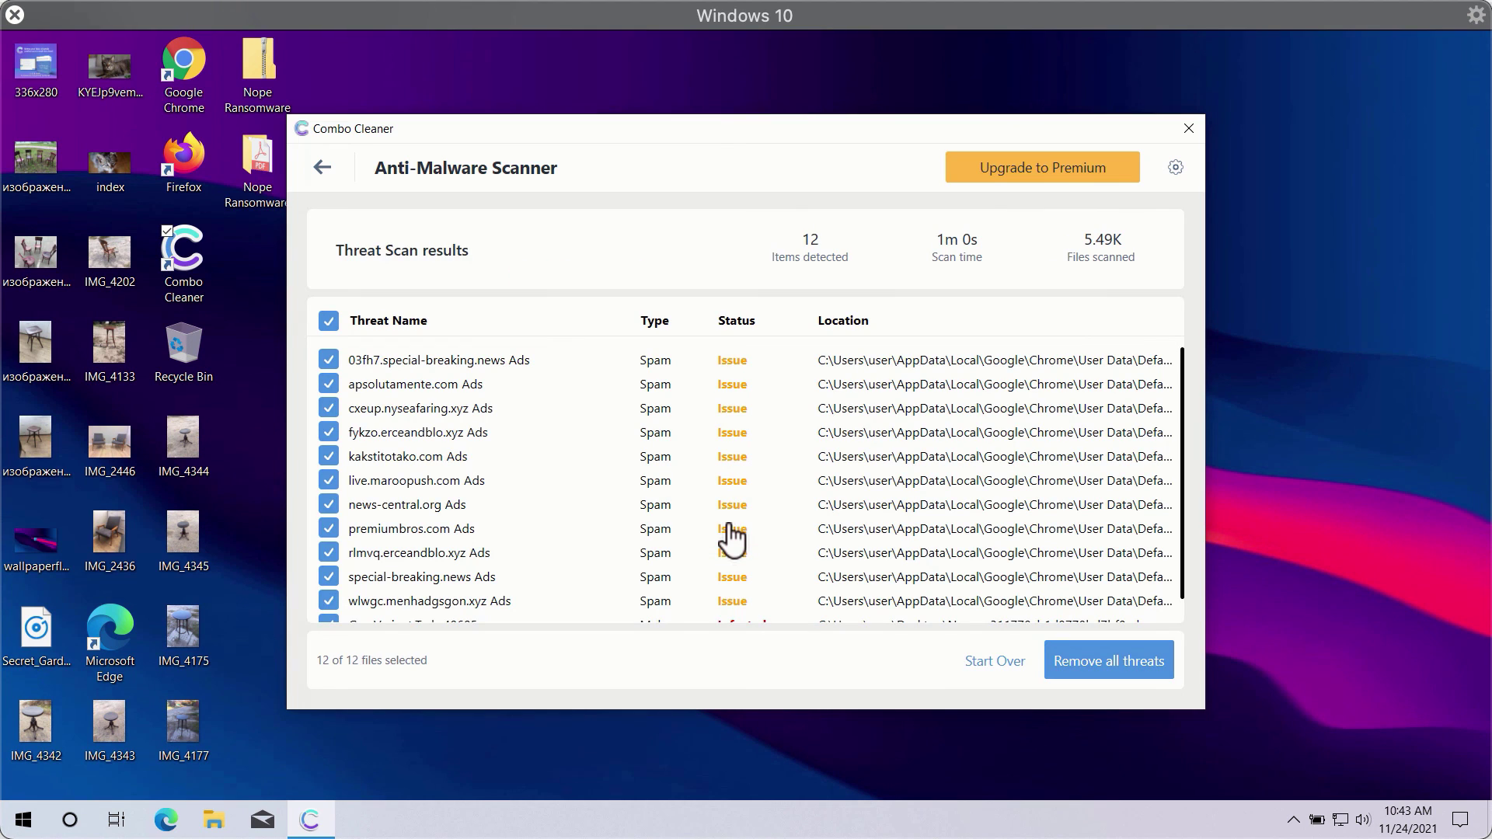
{"action": "scroll", "coordinate": [663, 464], "scroll_direction": "down", "scroll_amount": 1}
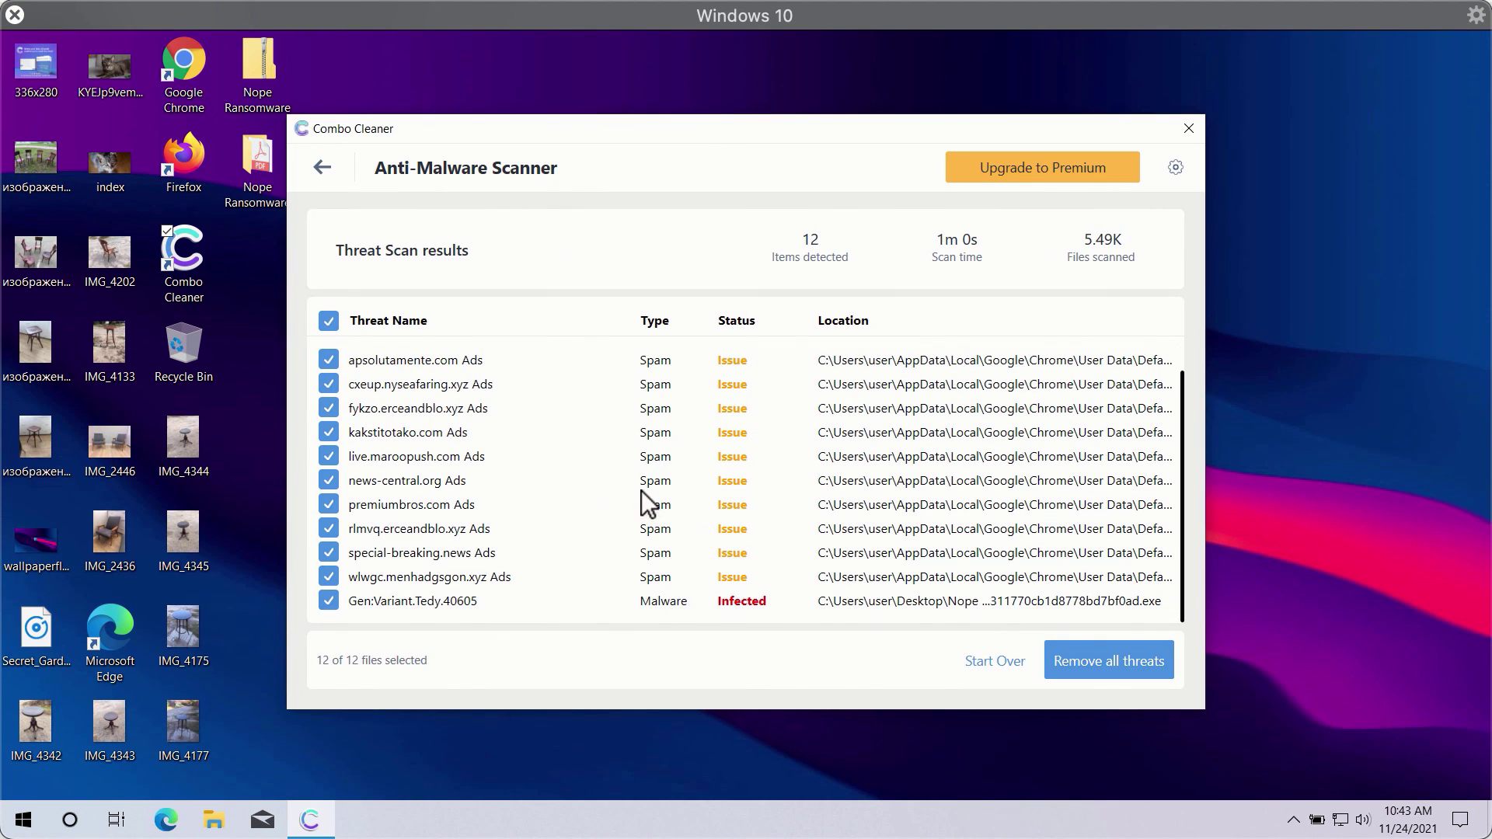
{"action": "scroll", "coordinate": [642, 491], "scroll_direction": "up", "scroll_amount": 1}
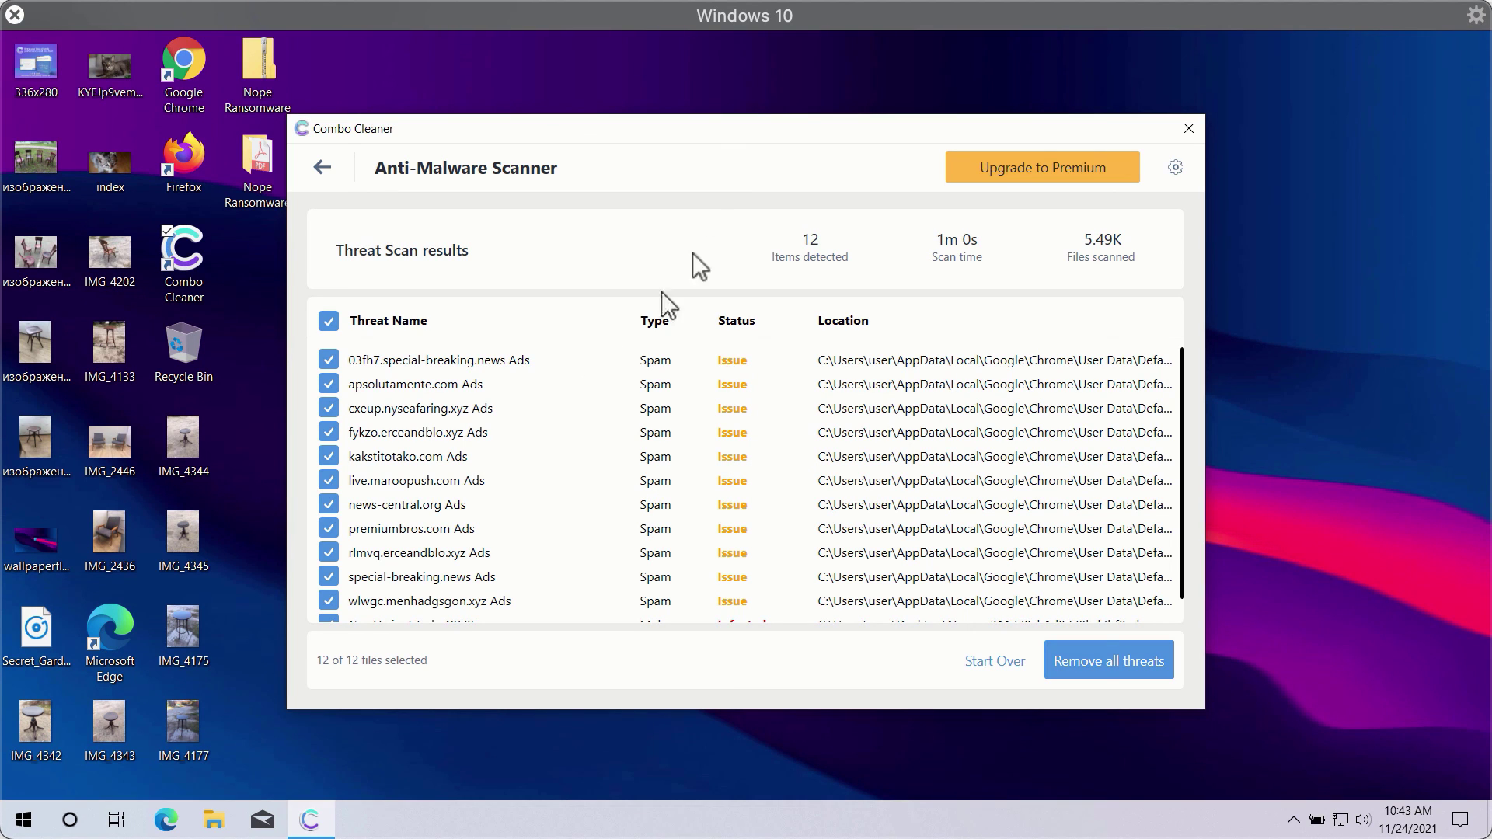
{"action": "scroll", "coordinate": [816, 478], "scroll_direction": "down", "scroll_amount": 1}
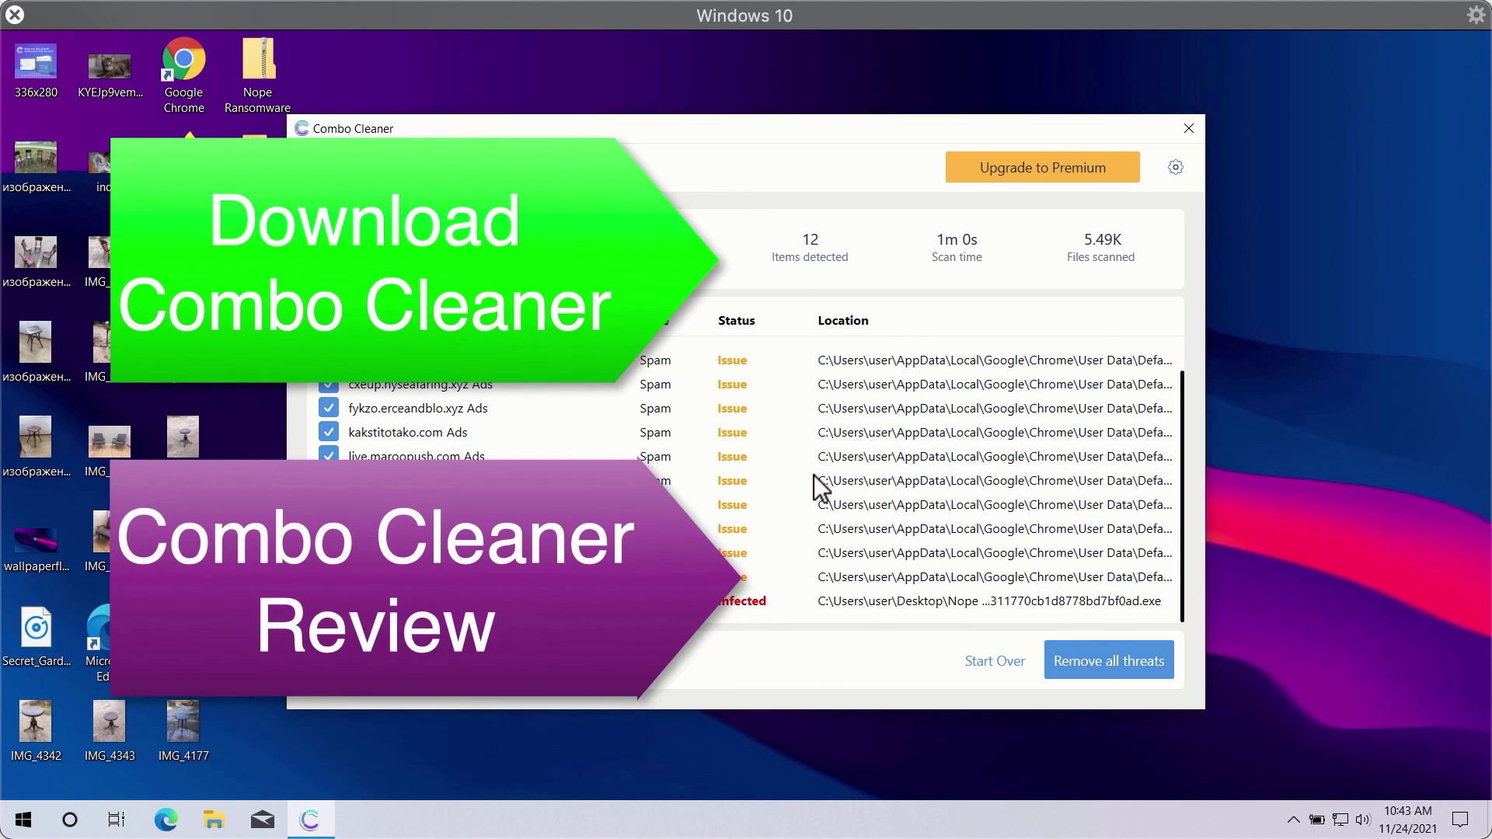